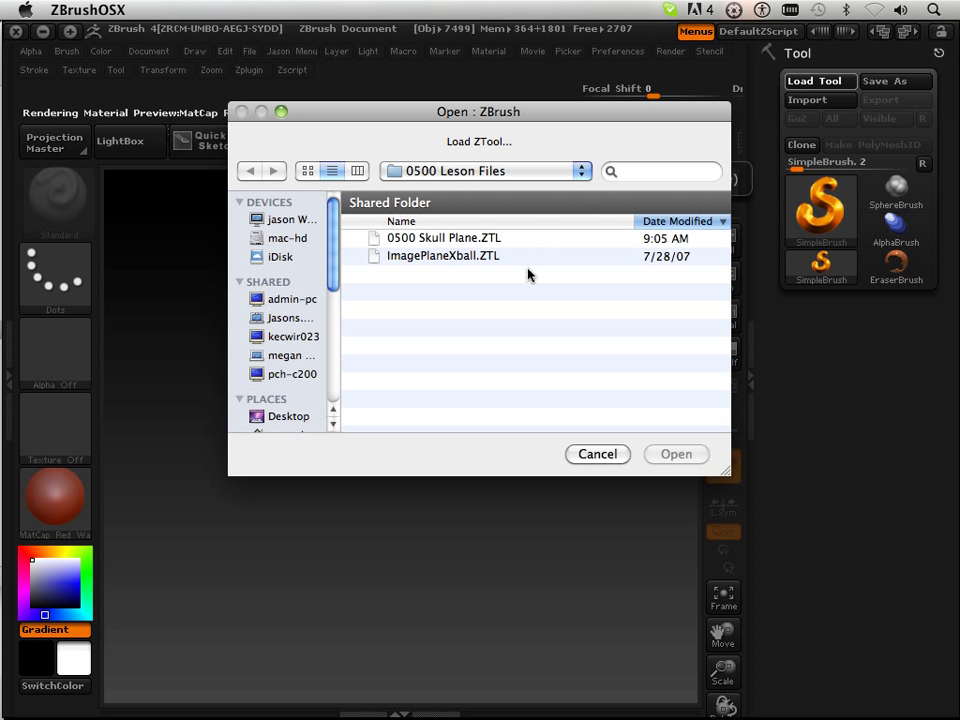
Load 0500 Skull Plane.ZTL and draw it on the canvas in Edit mode.
{"action": "left_click", "coordinate": [416, 240]}
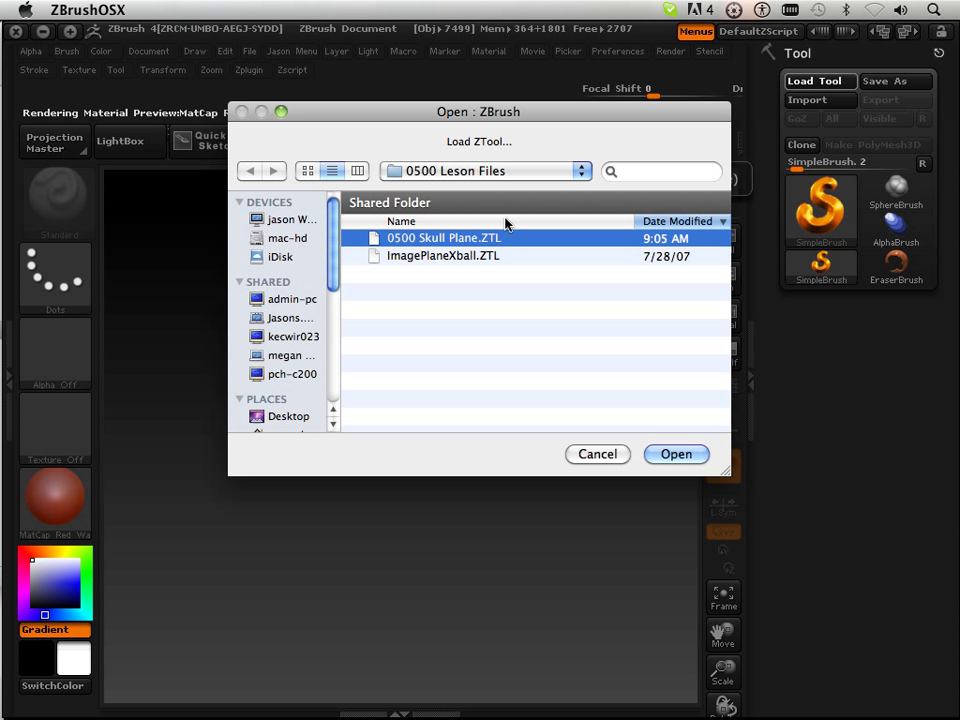
{"action": "left_click", "coordinate": [673, 455]}
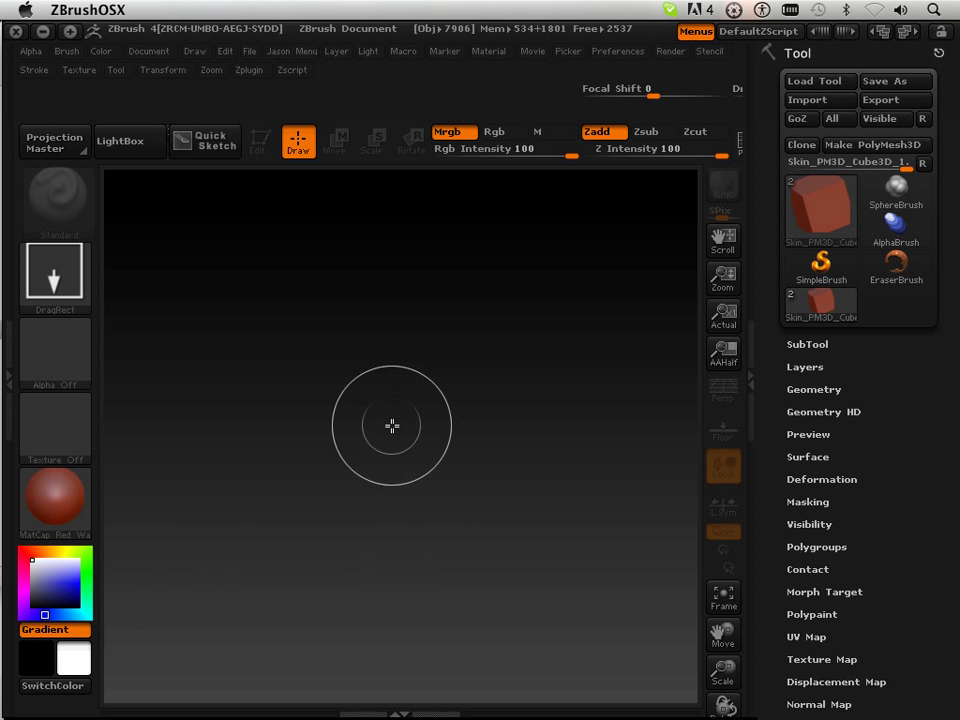
{"action": "left_click_drag", "start_coordinate": [394, 411], "coordinate": [381, 669]}
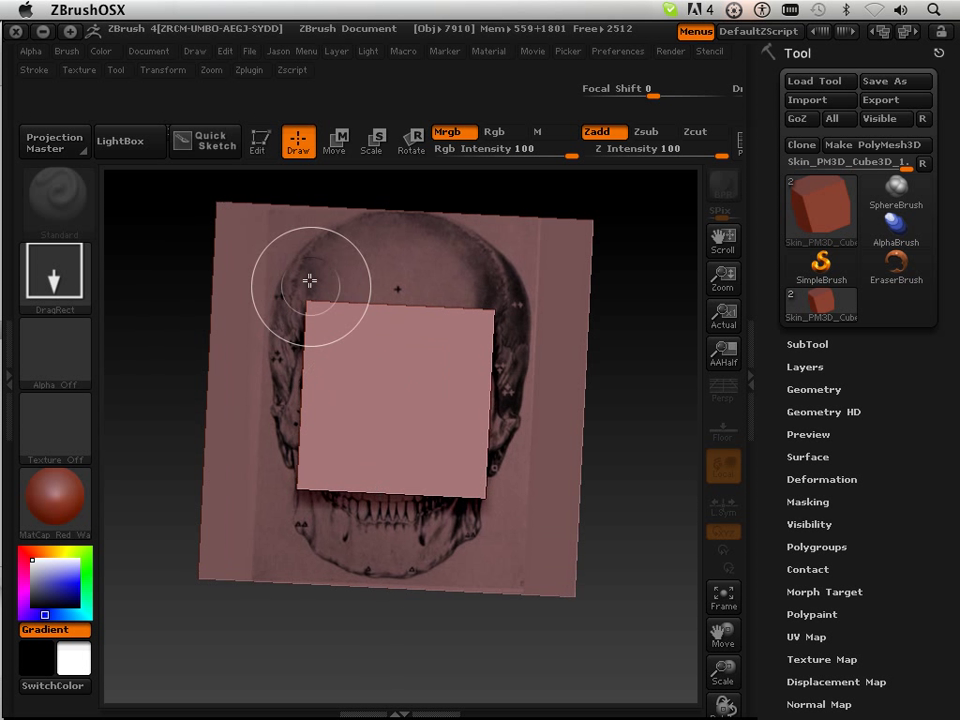
{"action": "key", "text": "t"}
Rotate the skull plane model to a straight side view.
{"action": "left_click_drag", "start_coordinate": [636, 326], "coordinate": [575, 362]}
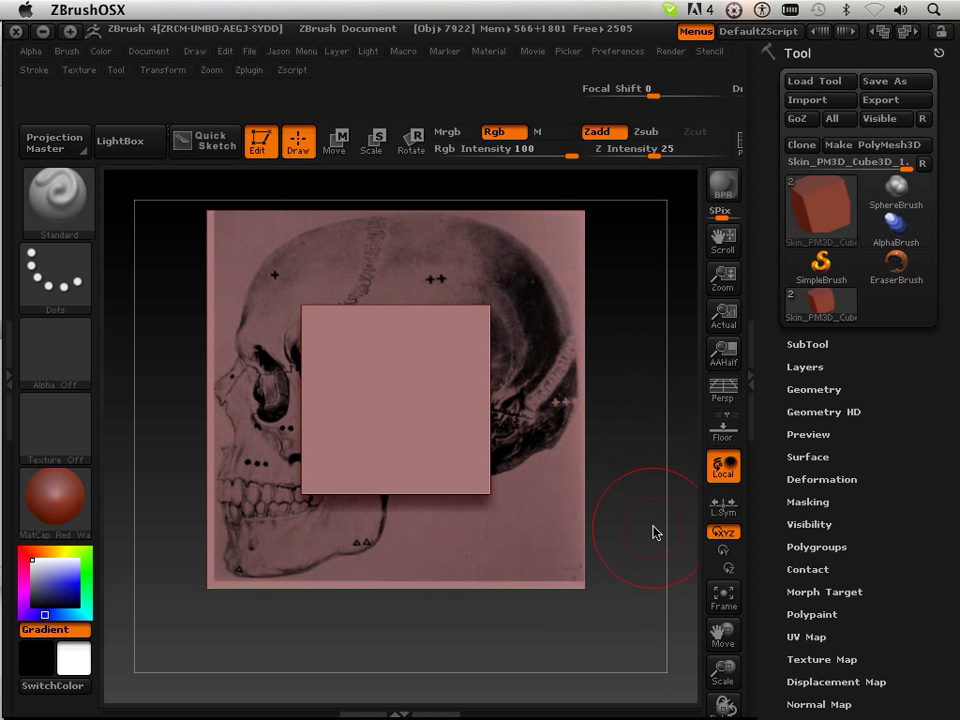
{"action": "left_click_drag", "start_coordinate": [723, 632], "coordinate": [725, 645]}
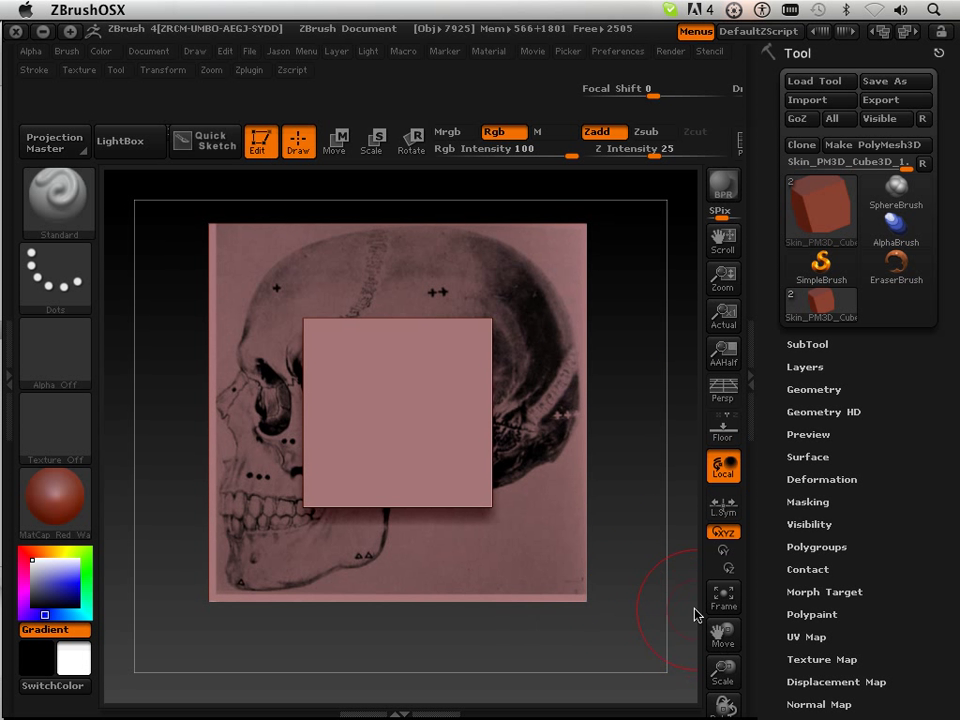
{"action": "left_click_drag", "start_coordinate": [633, 527], "coordinate": [663, 530]}
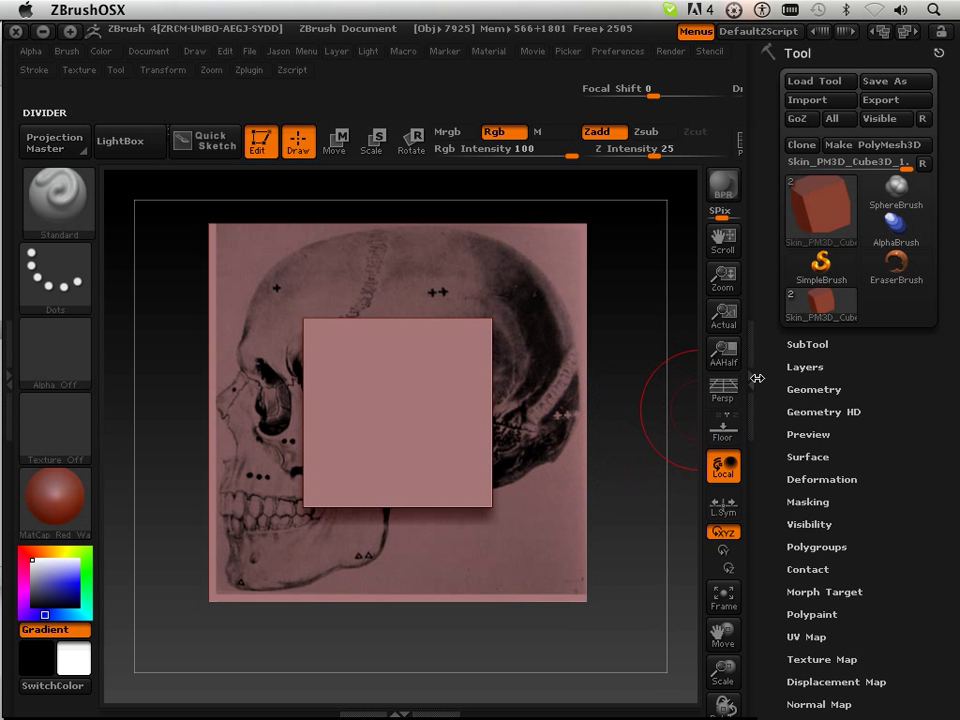
Expand Geometry and SubTool to list the 0500 Skull Plane and Skin_PM3D_Cube3D_1 subtools.
{"action": "left_click_drag", "start_coordinate": [770, 383], "coordinate": [769, 345]}
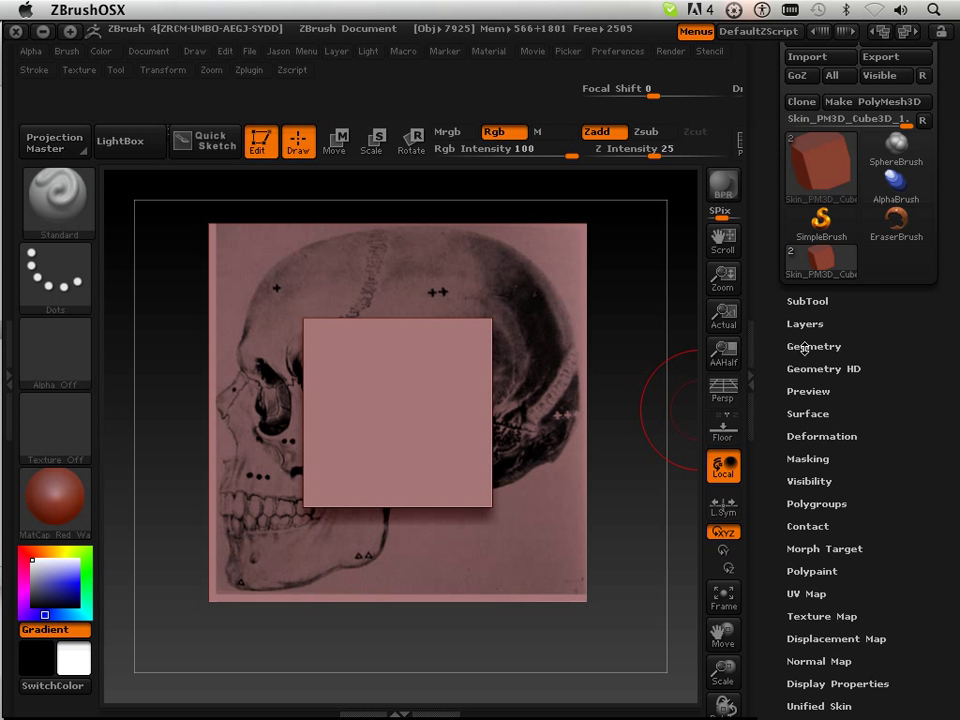
{"action": "left_click", "coordinate": [809, 347]}
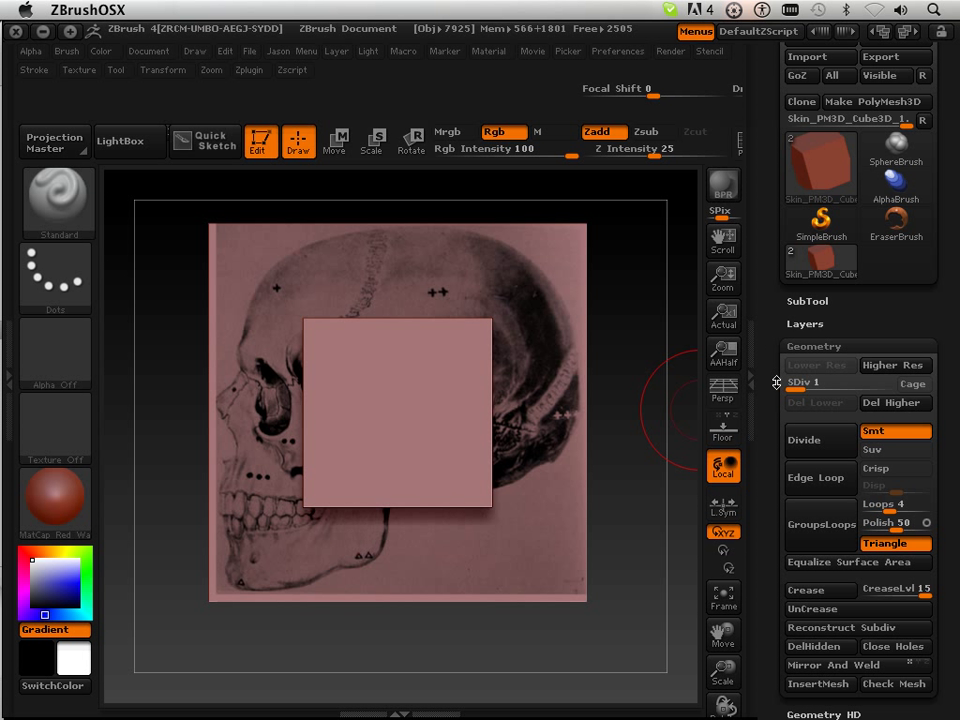
{"action": "left_click", "coordinate": [798, 302]}
{"action": "left_click_drag", "start_coordinate": [789, 332], "coordinate": [768, 312]}
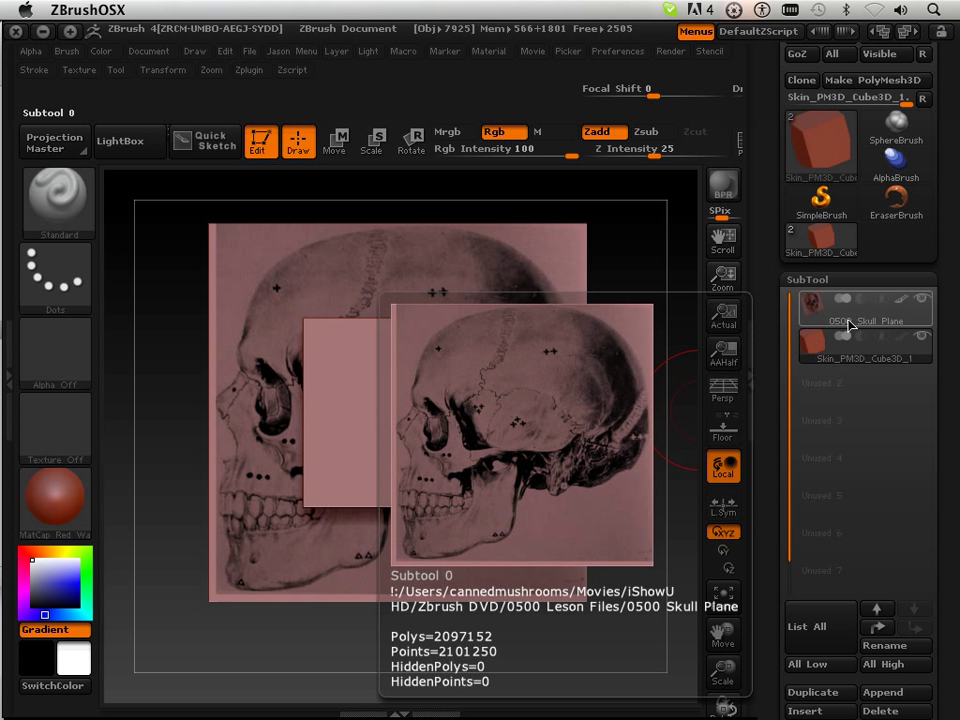
{"action": "mouse_move", "coordinate": [820, 360]}
{"action": "mouse_move", "coordinate": [834, 317]}
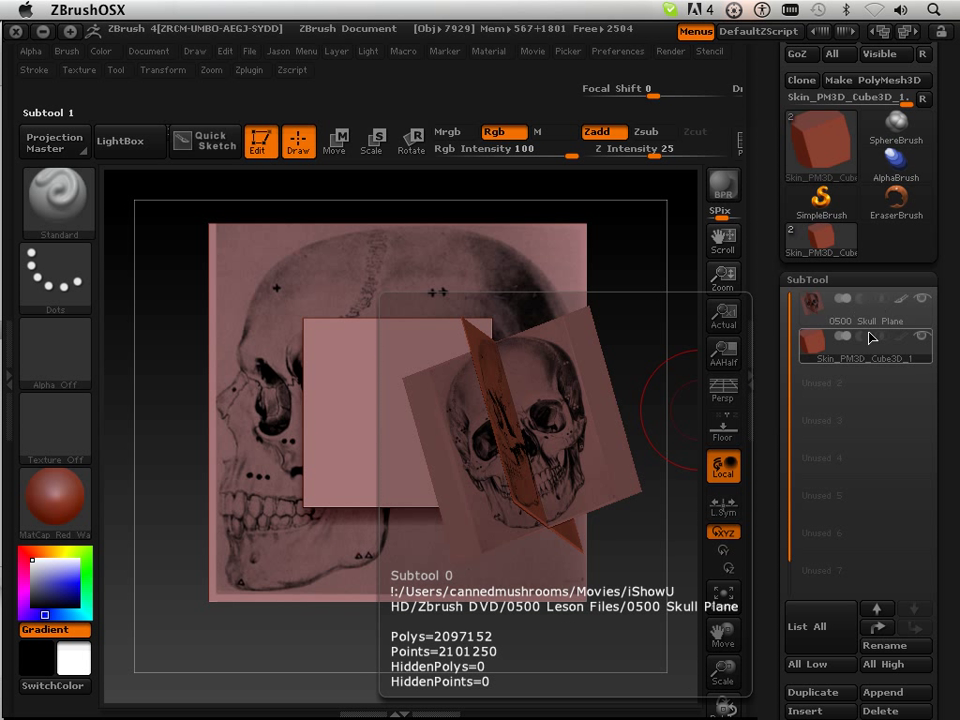
{"action": "mouse_move", "coordinate": [866, 352]}
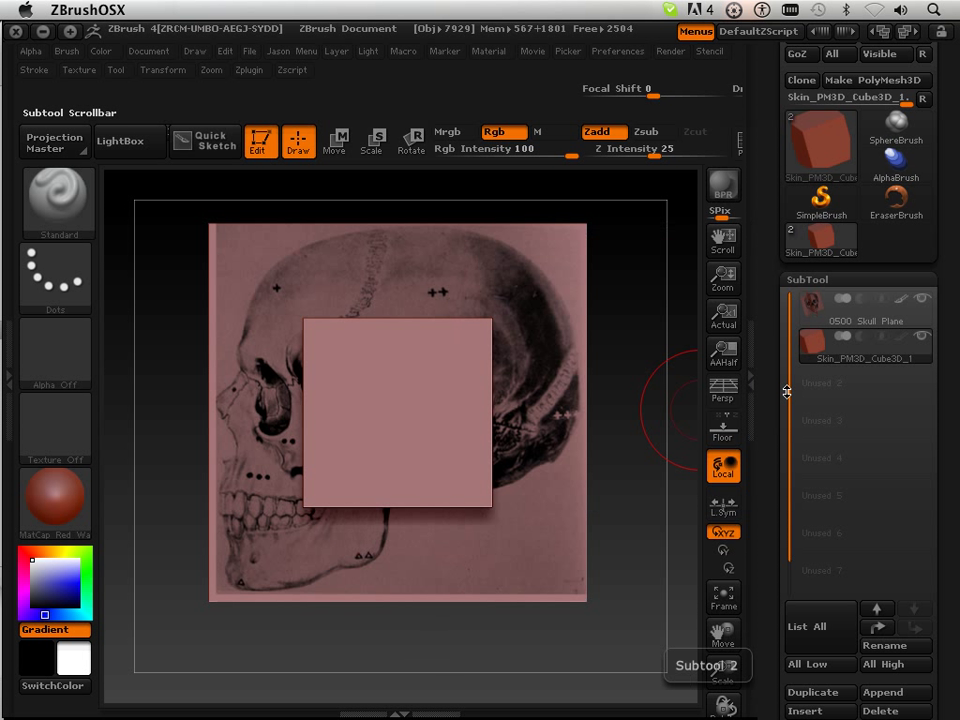
{"action": "mouse_move", "coordinate": [780, 373]}
{"action": "left_mouse_down"}
{"action": "mouse_move", "coordinate": [765, 349]}
{"action": "mouse_move", "coordinate": [763, 421]}
{"action": "left_mouse_up"}
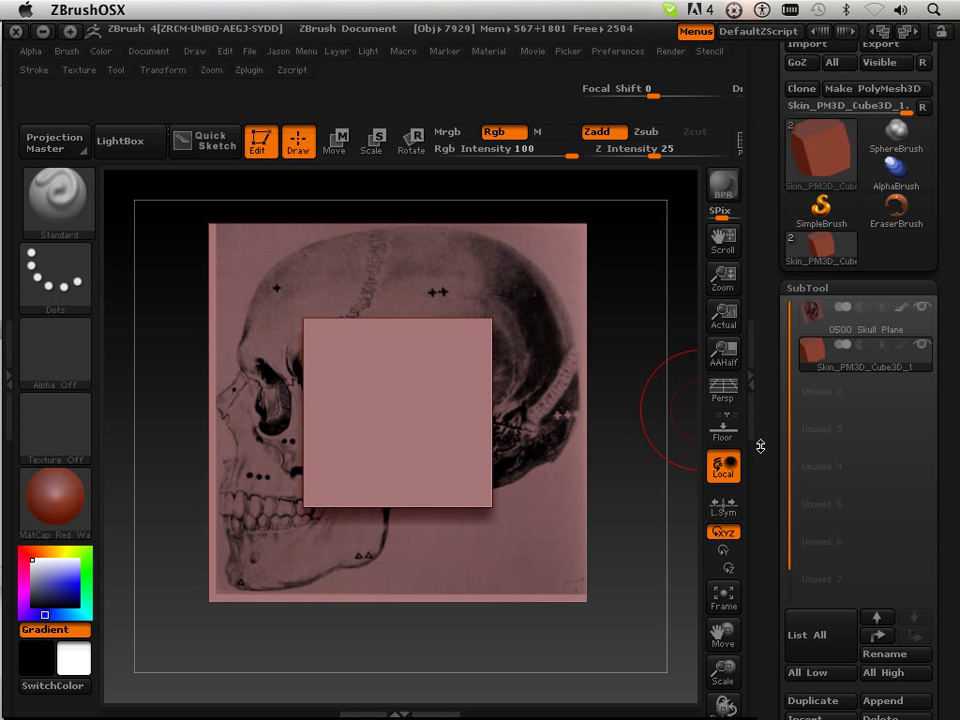
{"action": "left_click_drag", "start_coordinate": [757, 506], "coordinate": [774, 481]}
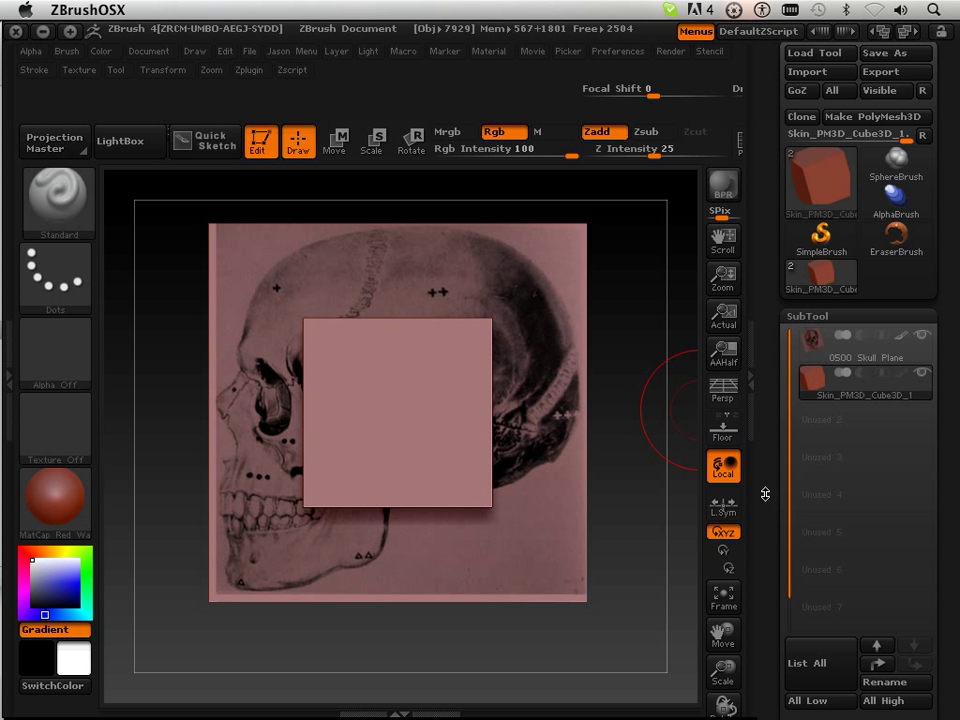
Turn on Transform > Transp and select the 0500 Skull Plane subtool.
{"action": "left_click", "coordinate": [614, 53]}
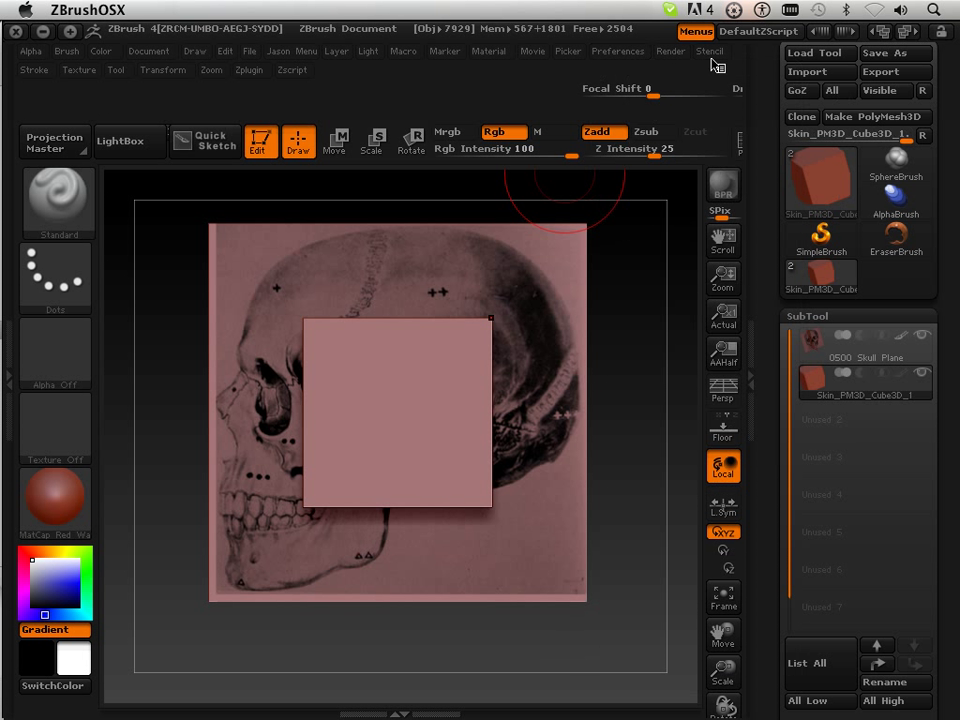
{"action": "left_click", "coordinate": [163, 70]}
{"action": "left_click", "coordinate": [238, 437]}
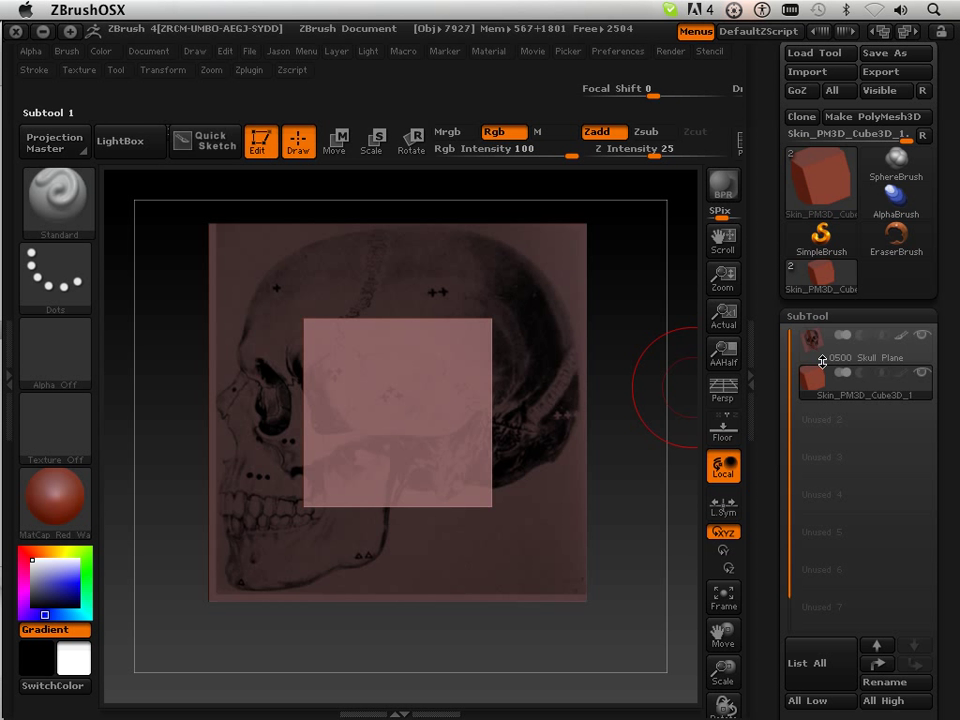
{"action": "left_click", "coordinate": [857, 352]}
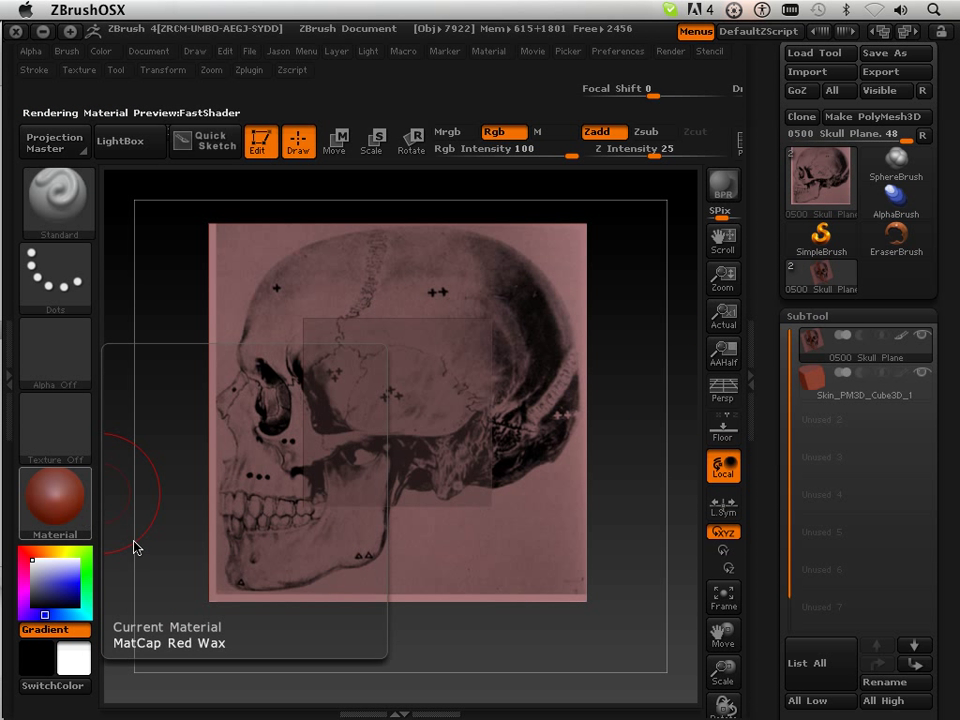
Fill the skull plane with BasicMaterial on the M channel only, then select Skin_PM3D_Cube3D_1.
{"action": "left_click", "coordinate": [55, 500]}
{"action": "left_click", "coordinate": [172, 552]}
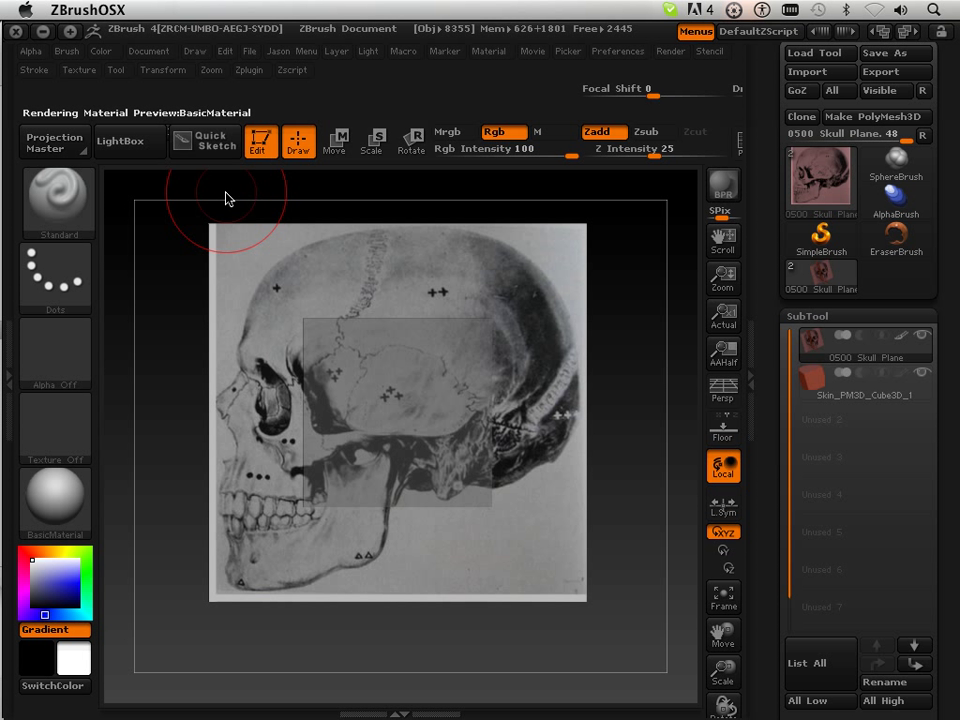
{"action": "left_click", "coordinate": [540, 134]}
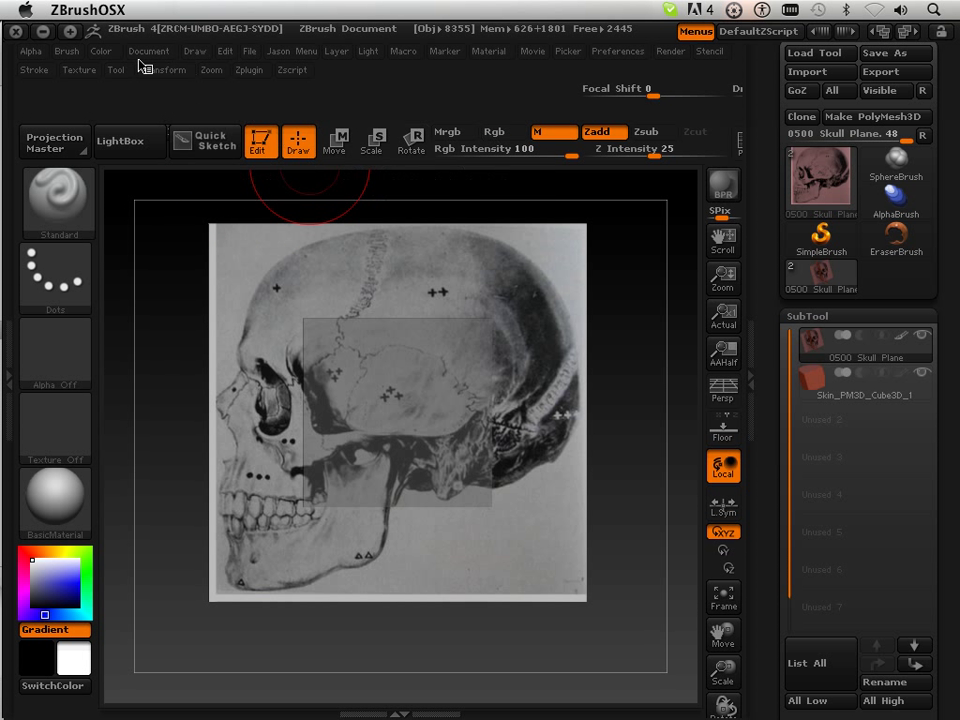
{"action": "left_click", "coordinate": [104, 51]}
{"action": "left_click", "coordinate": [128, 388]}
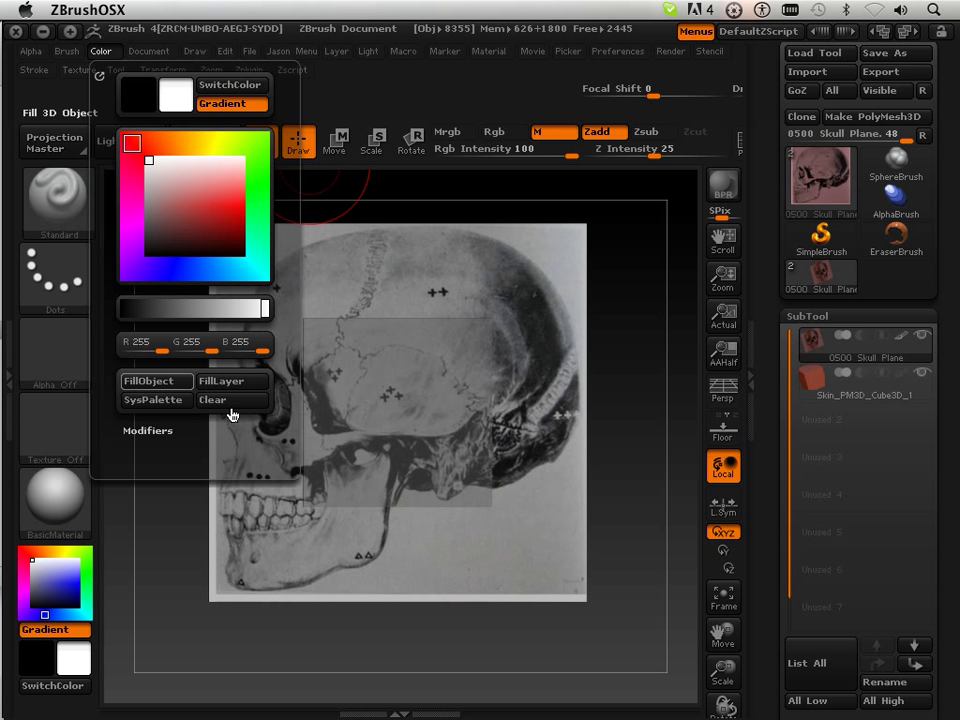
{"action": "left_click", "coordinate": [885, 395]}
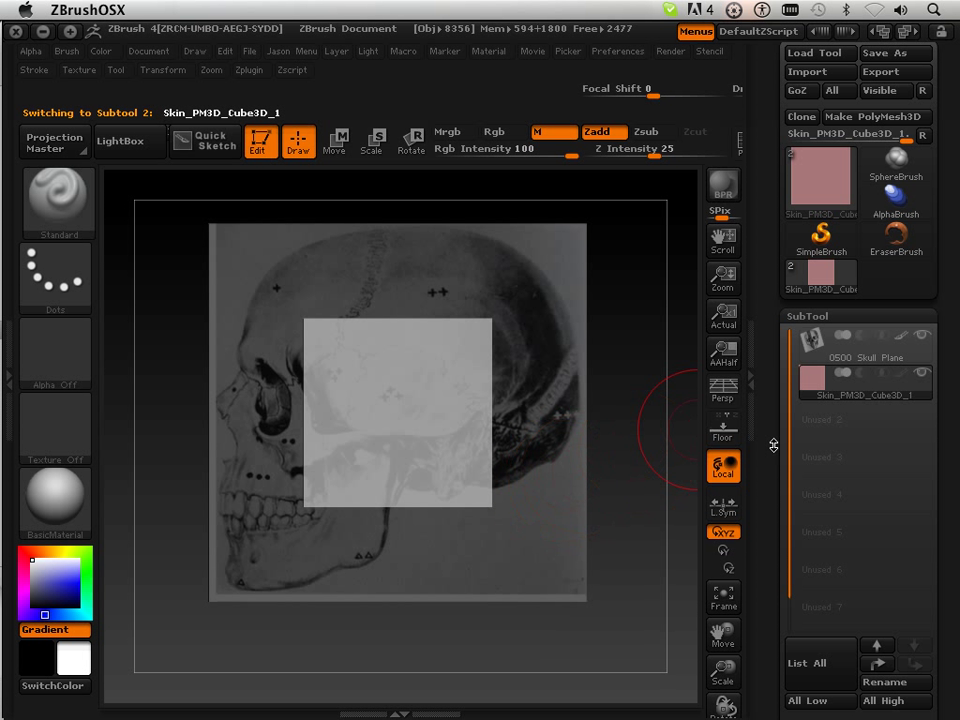
{"action": "scroll", "coordinate": [786, 500], "scroll_direction": "down", "scroll_amount": 6}
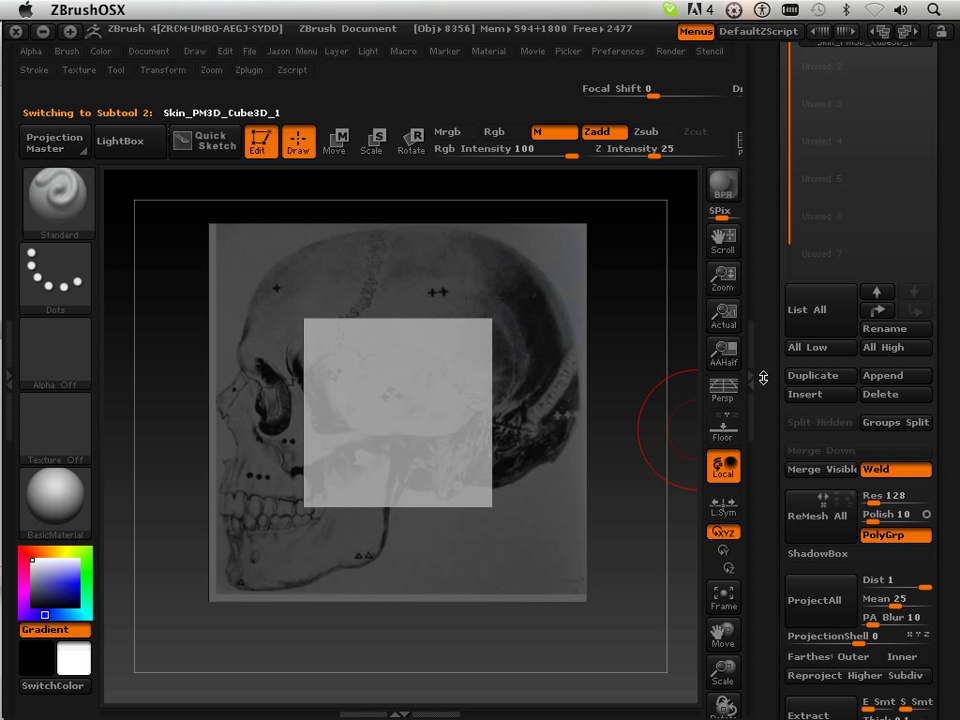
{"action": "scroll", "coordinate": [787, 480], "scroll_direction": "down", "scroll_amount": 3}
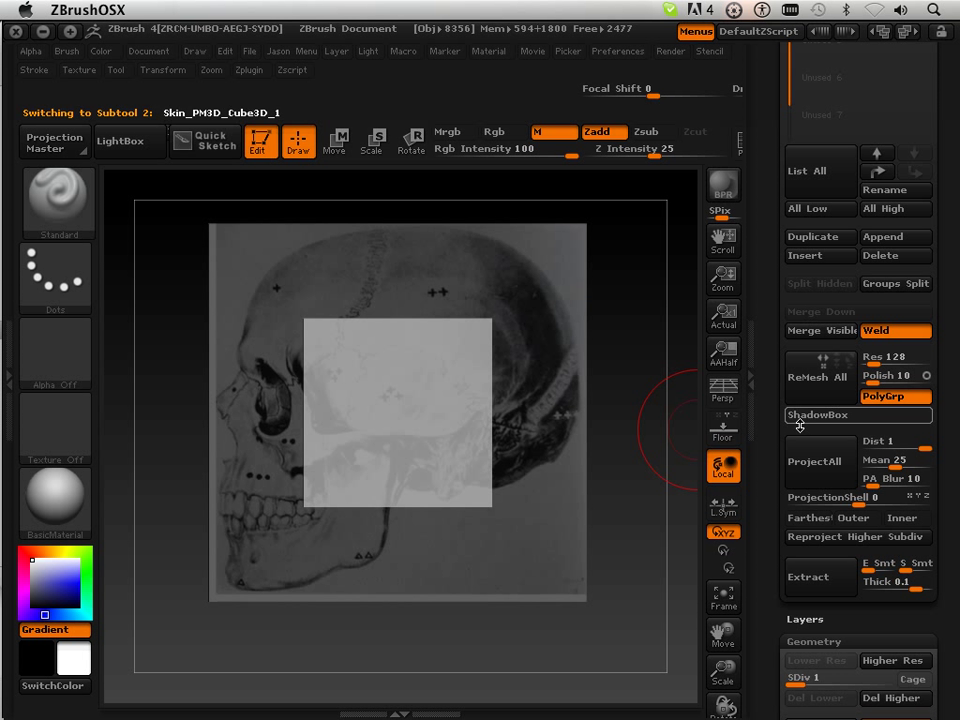
{"action": "left_click", "coordinate": [800, 418]}
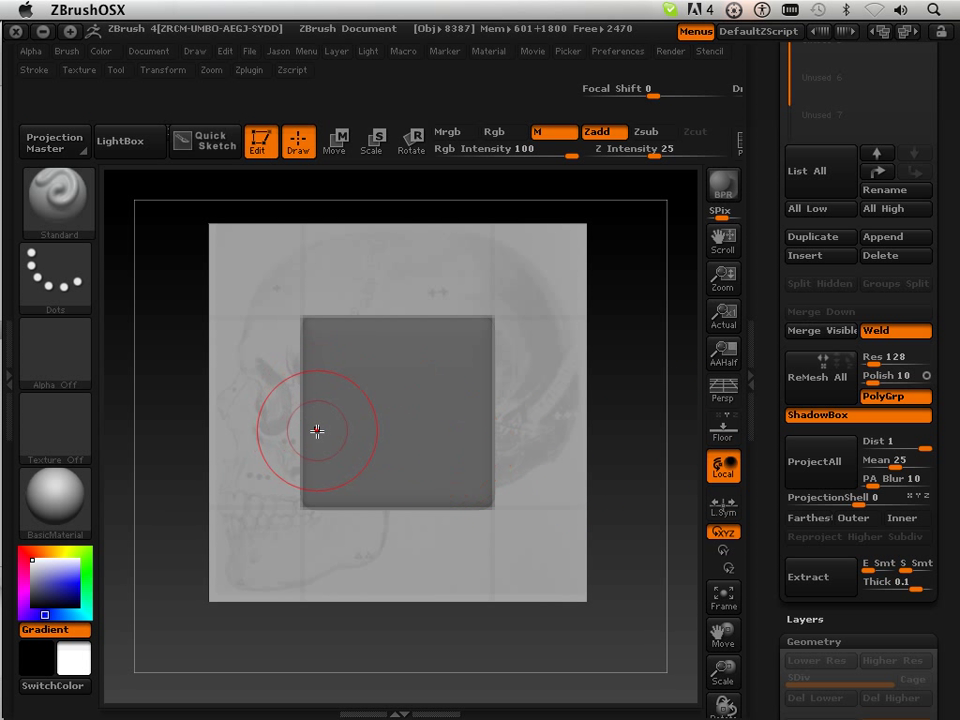
{"action": "mouse_move", "coordinate": [240, 662]}
{"action": "left_mouse_down"}
{"action": "mouse_move", "coordinate": [253, 651]}
{"action": "mouse_move", "coordinate": [358, 656]}
{"action": "mouse_move", "coordinate": [251, 645]}
{"action": "left_mouse_up"}
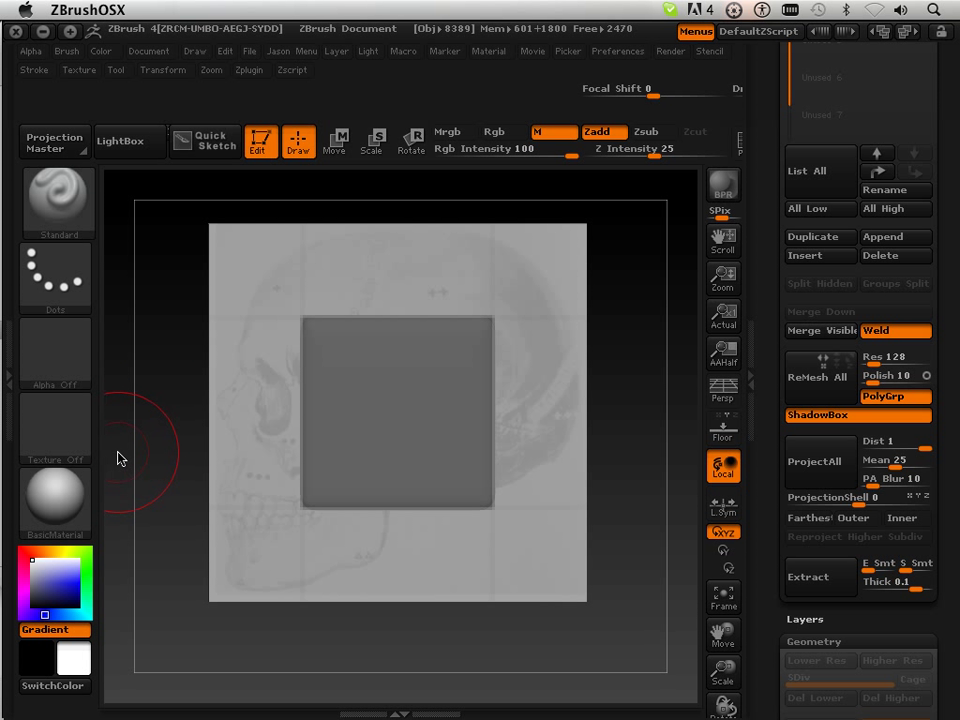
Select the MaskRect brush from the Brush palette and dismiss its notice.
{"action": "left_click", "coordinate": [62, 222]}
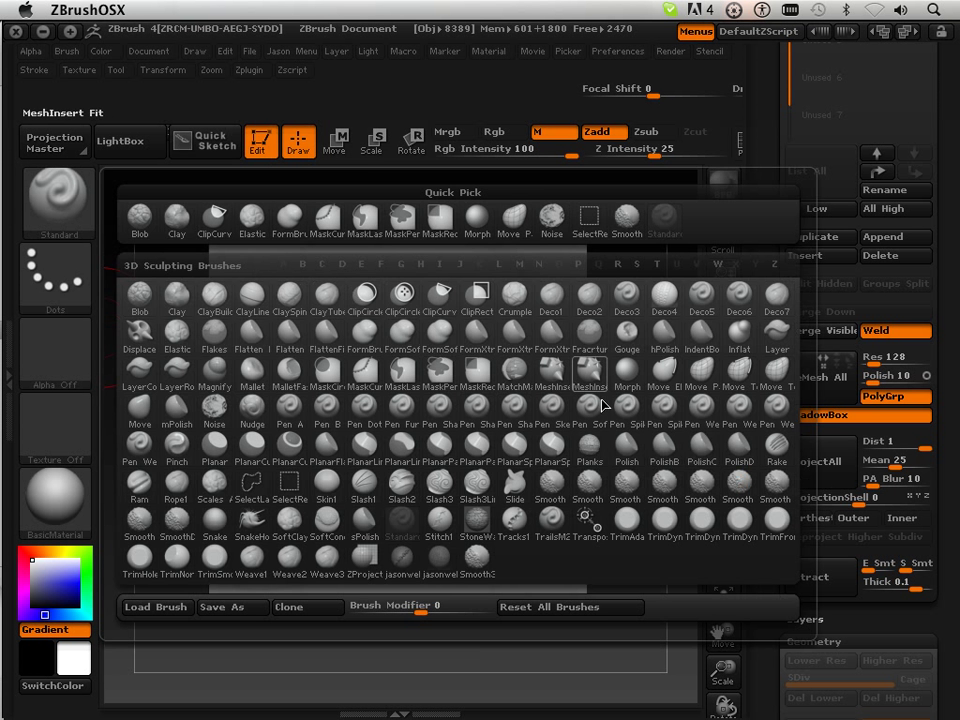
{"action": "left_click", "coordinate": [478, 371]}
{"action": "left_click", "coordinate": [424, 422]}
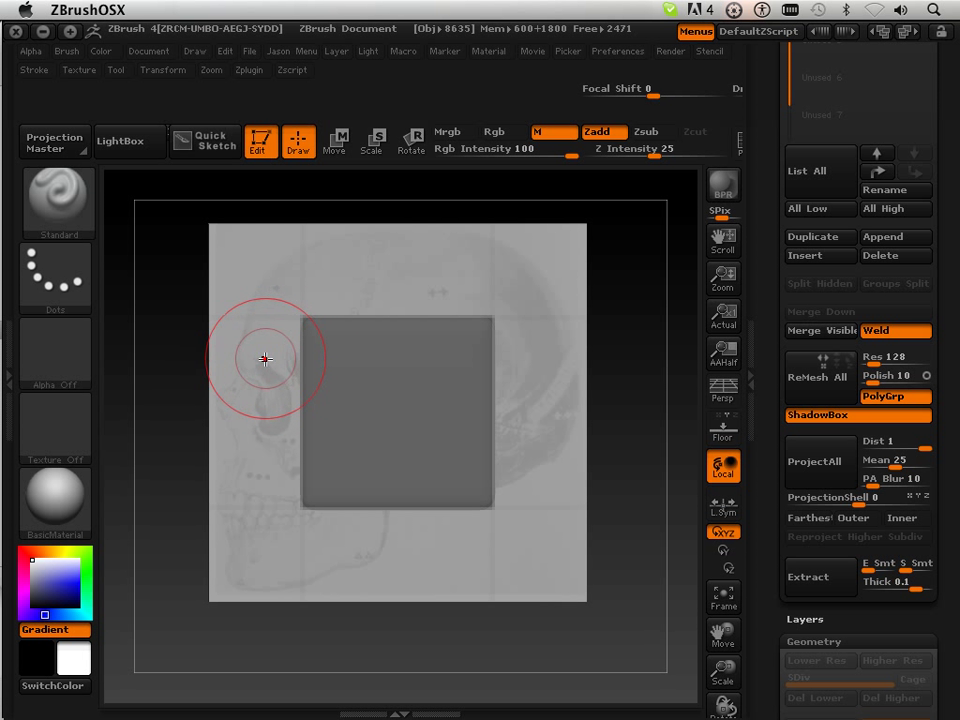
{"action": "left_click", "coordinate": [60, 205]}
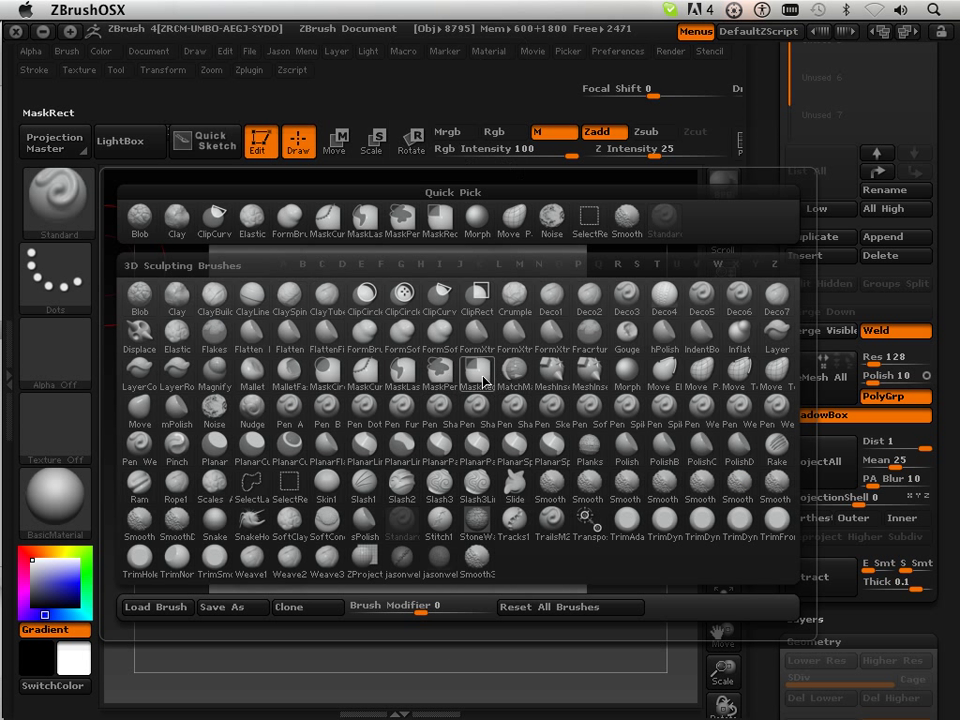
{"action": "left_click", "coordinate": [482, 378]}
{"action": "left_click", "coordinate": [410, 417]}
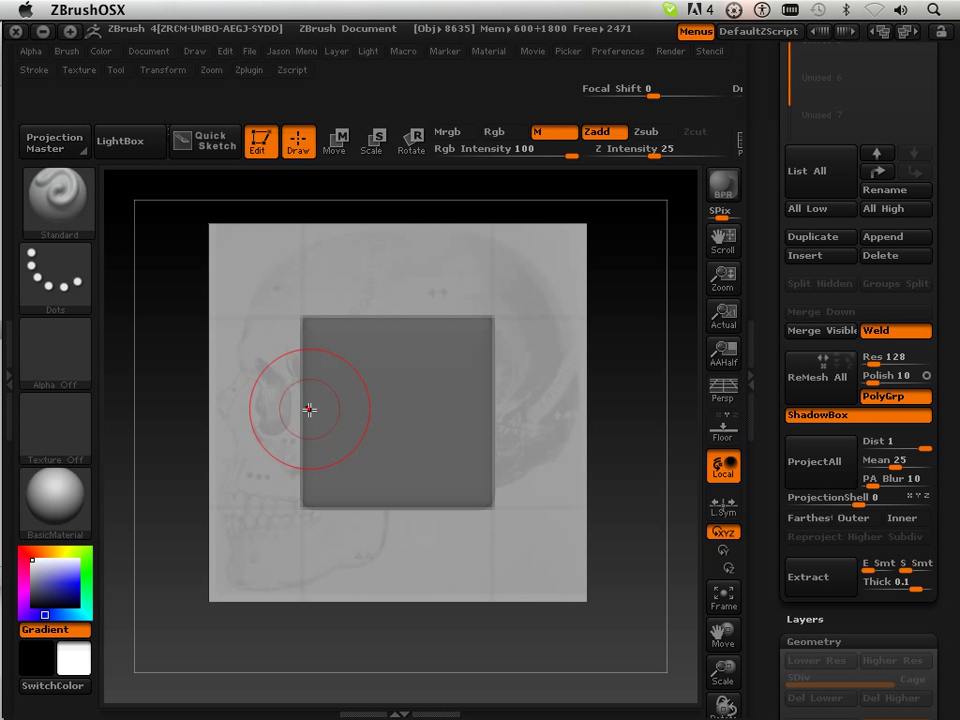
Clear the dark square off the skull plane with a mask rectangle, then view from the front.
{"action": "mouse_move", "coordinate": [167, 225]}
{"action": "left_mouse_down", "text": "ctrl"}
{"action": "mouse_move", "coordinate": [225, 347]}
{"action": "mouse_move", "coordinate": [615, 586]}
{"action": "mouse_move", "coordinate": [660, 667]}
{"action": "left_mouse_up", "text": "ctrl"}
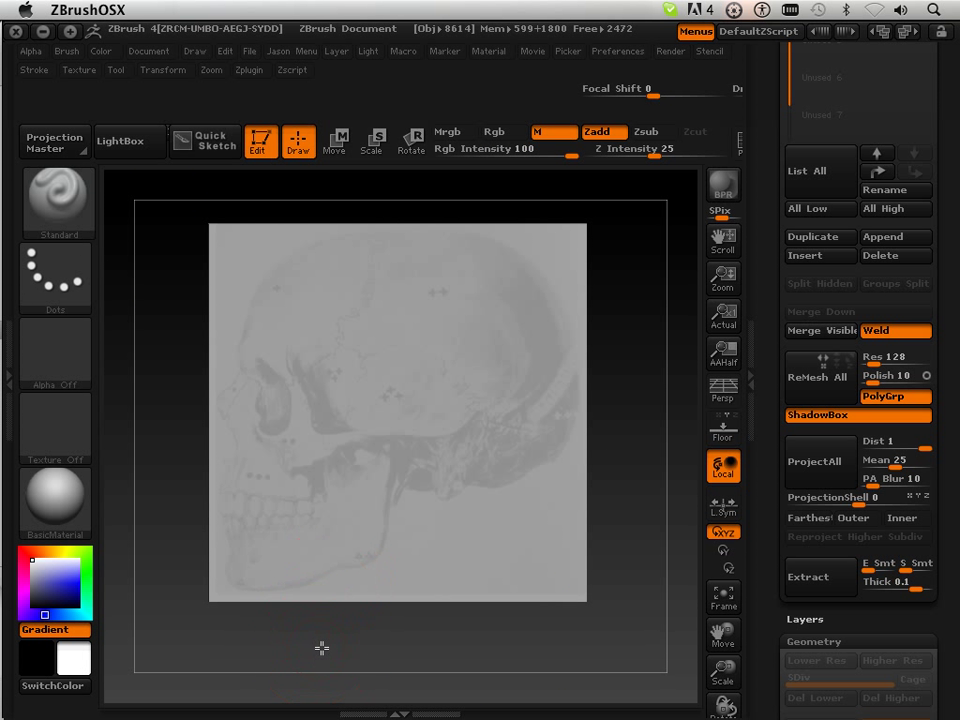
{"action": "left_click_drag", "start_coordinate": [321, 648], "coordinate": [423, 659]}
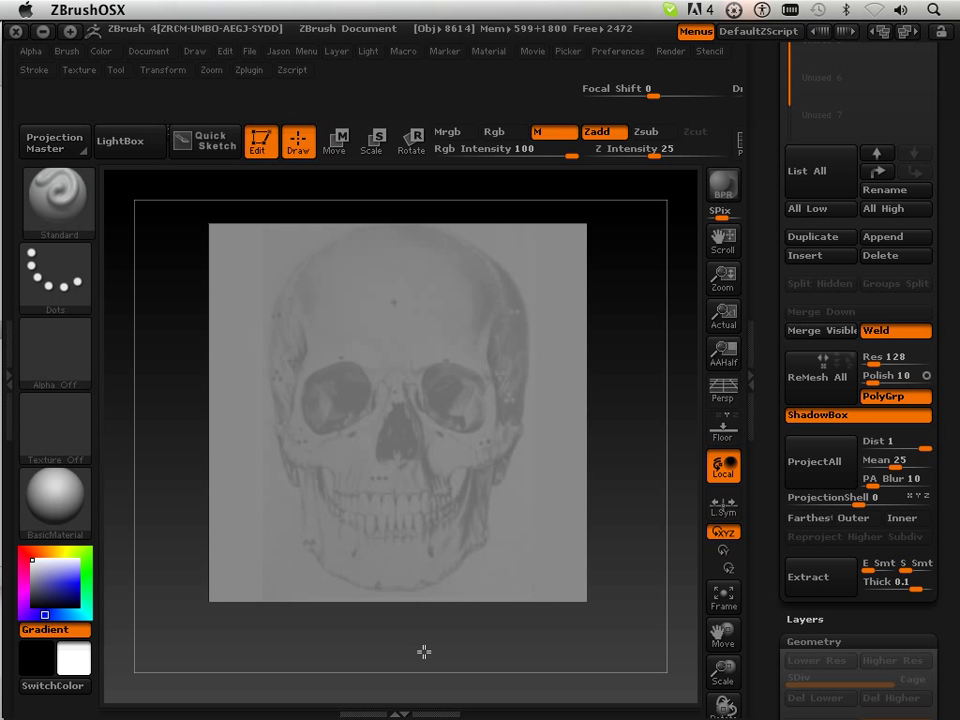
{"action": "mouse_move", "coordinate": [624, 449]}
{"action": "left_mouse_down"}
{"action": "mouse_move", "coordinate": [664, 394]}
{"action": "mouse_move", "coordinate": [654, 461]}
{"action": "mouse_move", "coordinate": [615, 476]}
{"action": "mouse_move", "coordinate": [694, 403]}
{"action": "mouse_move", "coordinate": [621, 441]}
{"action": "mouse_move", "coordinate": [632, 422]}
{"action": "mouse_move", "coordinate": [656, 414]}
{"action": "mouse_move", "coordinate": [585, 424]}
{"action": "mouse_move", "coordinate": [660, 420]}
{"action": "mouse_move", "coordinate": [651, 439]}
{"action": "mouse_move", "coordinate": [664, 426]}
{"action": "mouse_move", "coordinate": [624, 422]}
{"action": "mouse_move", "coordinate": [579, 386]}
{"action": "mouse_move", "coordinate": [349, 369]}
{"action": "left_mouse_up"}
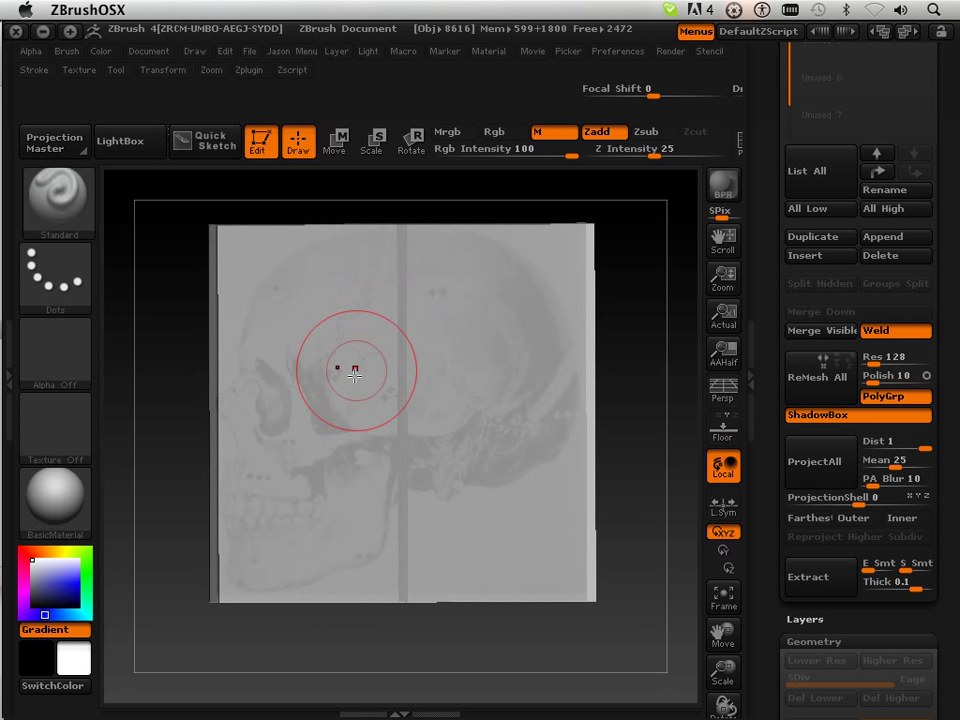
Select the 0500 Skull Plane row in the SubTool list, viewing the model three-quarter.
{"action": "left_click_drag", "start_coordinate": [223, 673], "coordinate": [411, 519]}
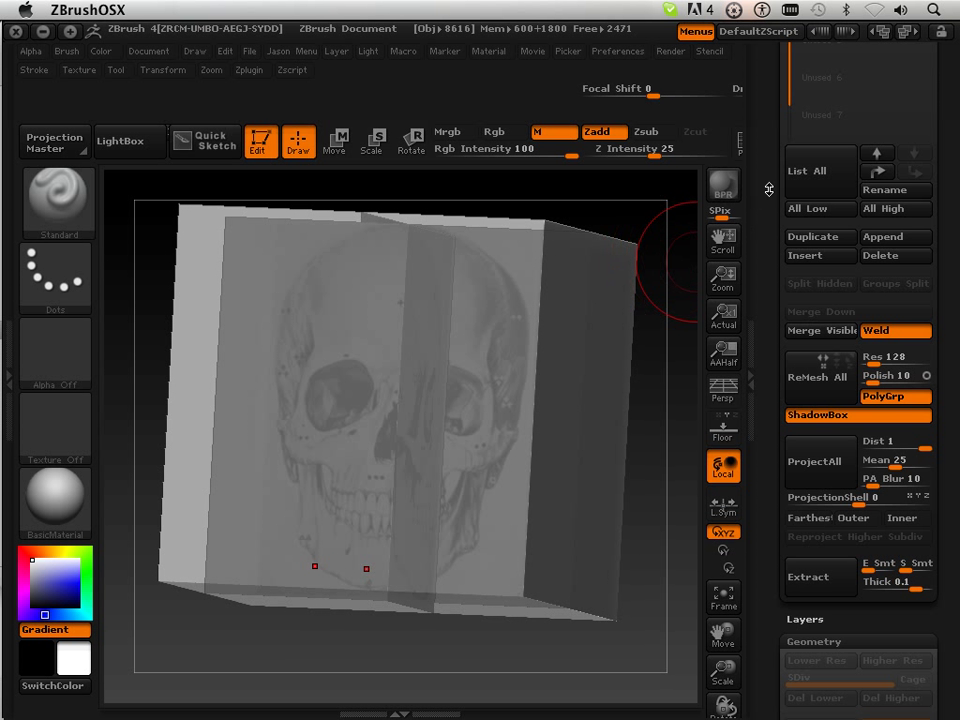
{"action": "scroll", "coordinate": [771, 351], "scroll_direction": "up", "scroll_amount": 10}
{"action": "mouse_move", "coordinate": [857, 320]}
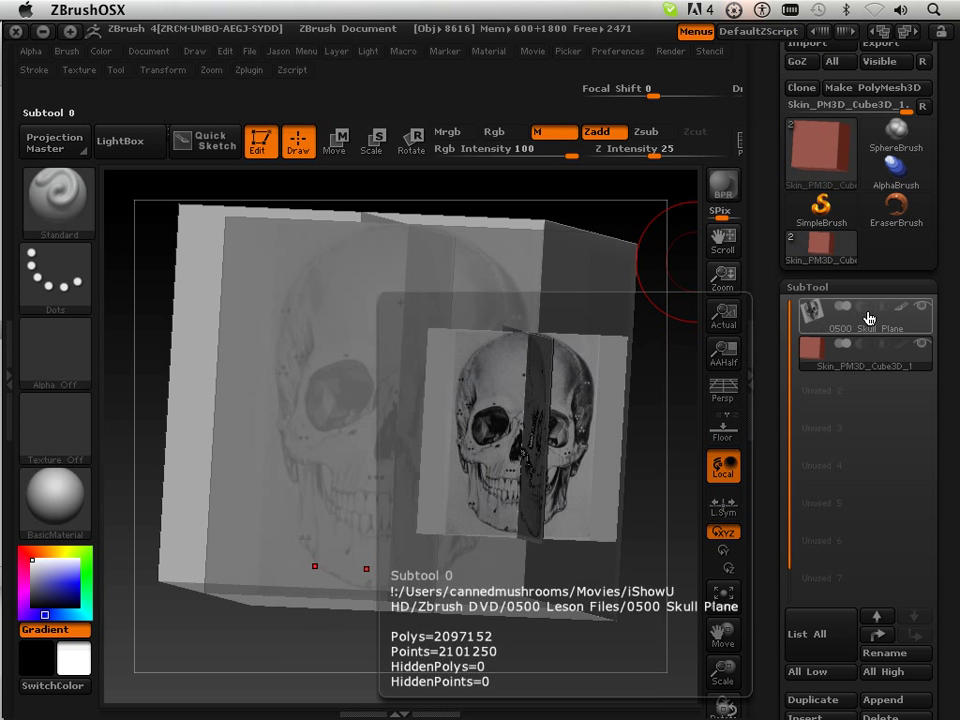
{"action": "left_click", "coordinate": [890, 324]}
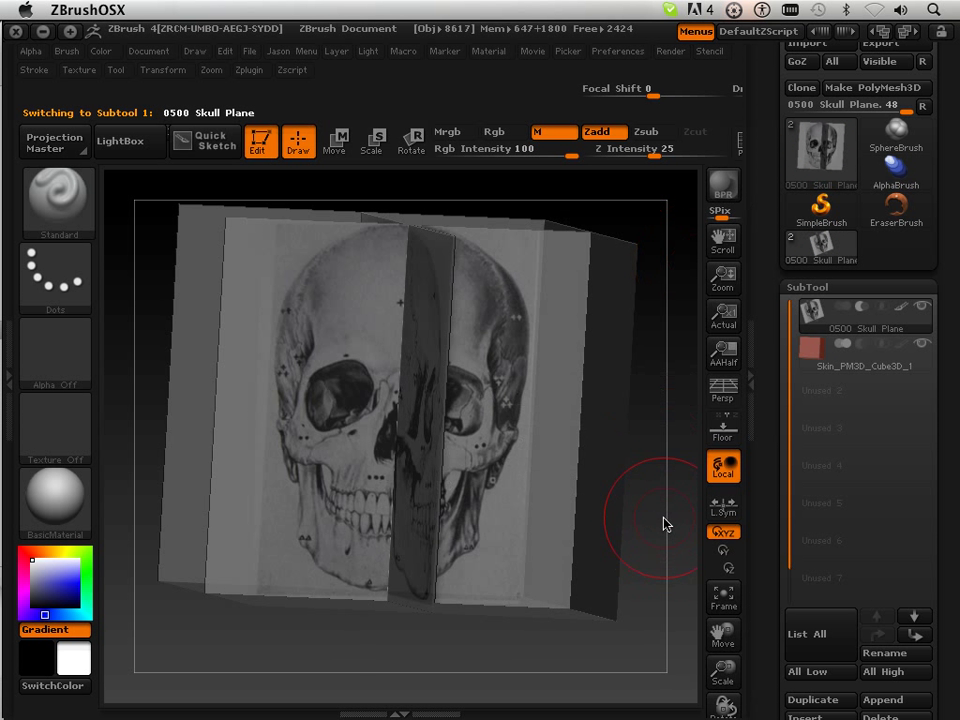
{"action": "left_click_drag", "start_coordinate": [639, 551], "coordinate": [604, 543]}
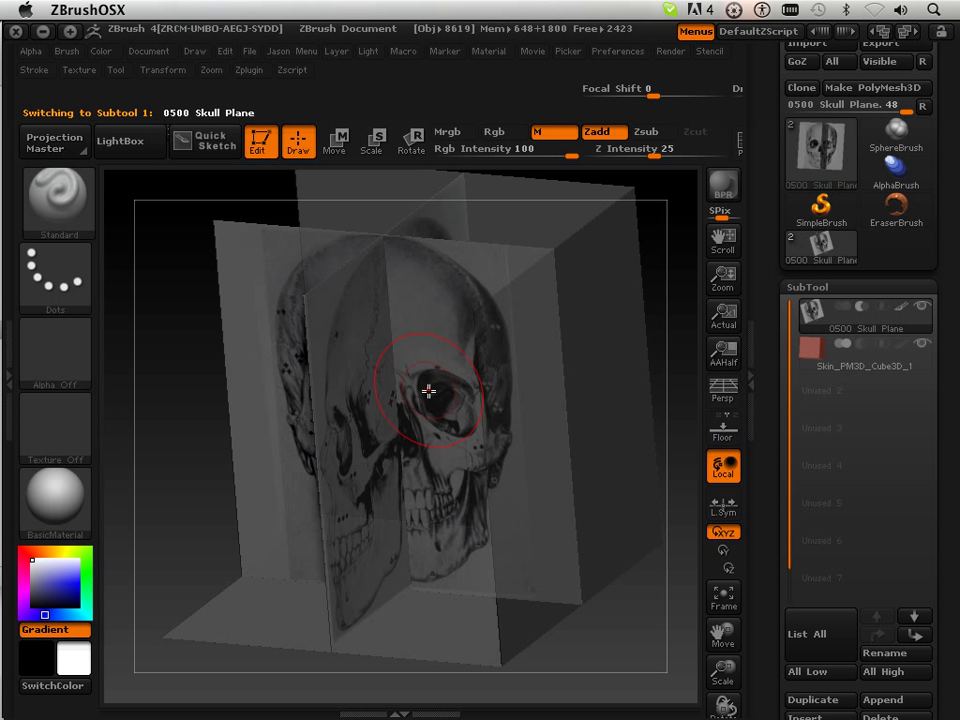
Hide the diagonal centre skull plane and mask the entire front plane with MaskRect.
{"action": "key", "text": "ctrl+shift"}
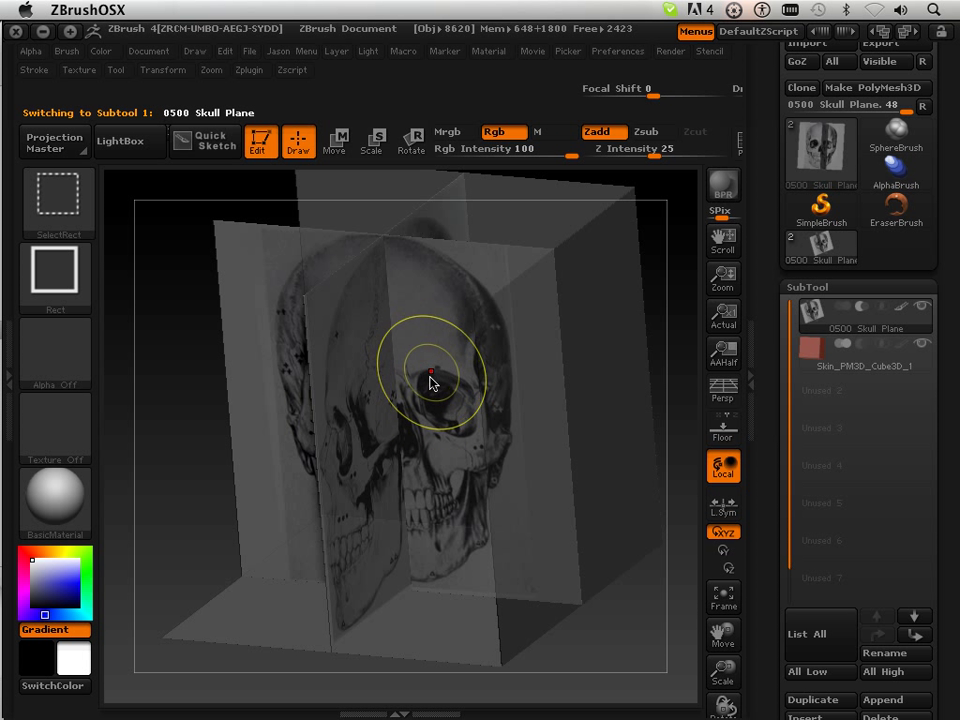
{"action": "left_click", "coordinate": [430, 387], "text": "ctrl+shift"}
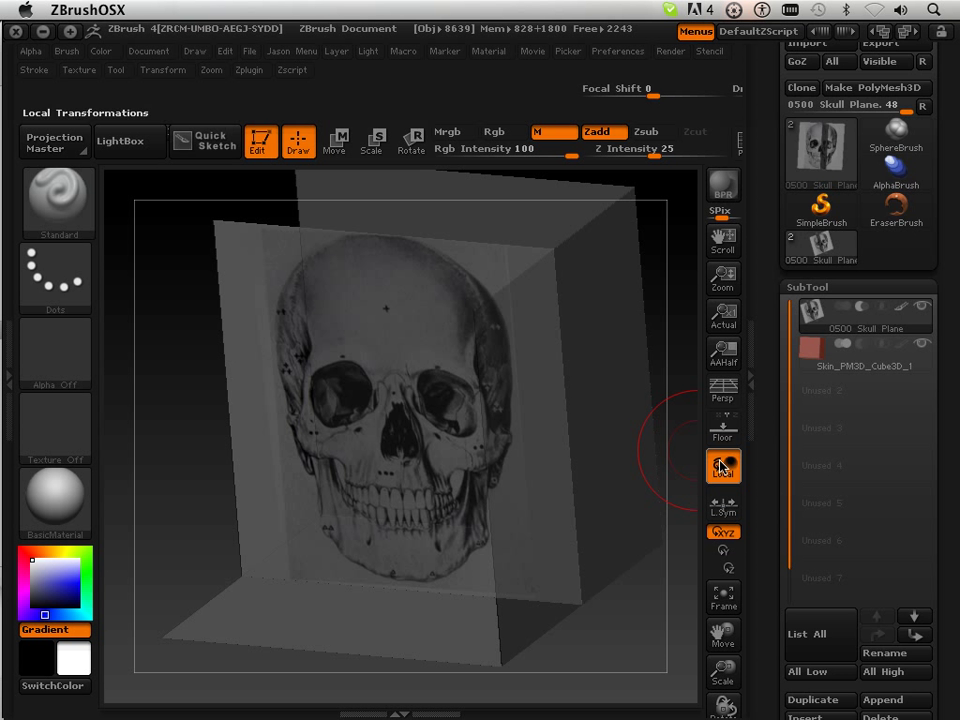
{"action": "left_click_drag", "start_coordinate": [772, 527], "coordinate": [765, 197]}
{"action": "left_click", "coordinate": [806, 392]}
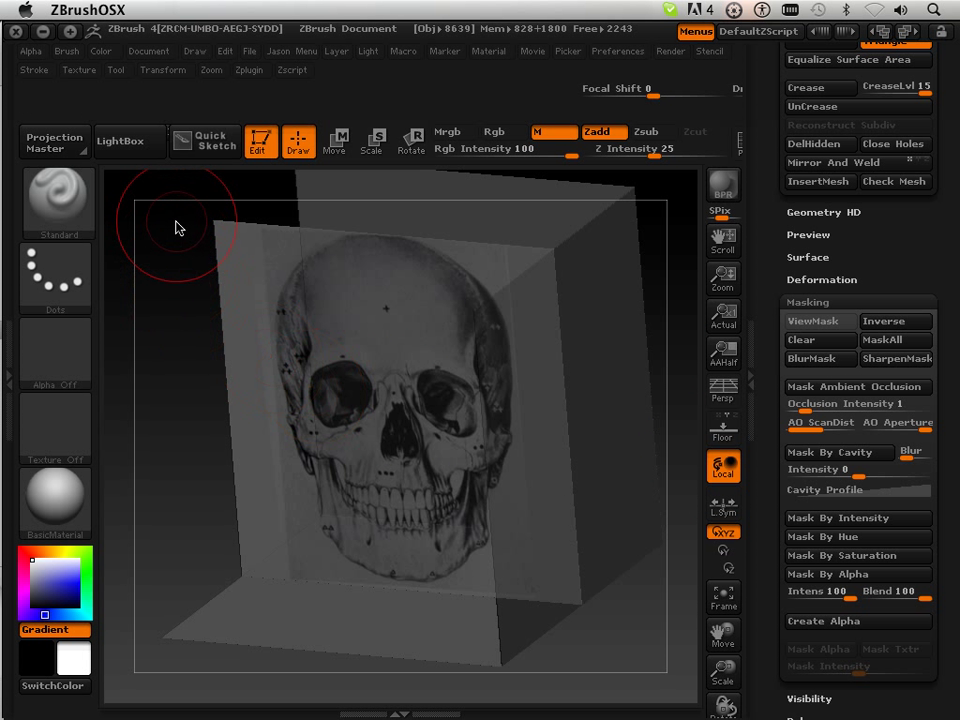
{"action": "key", "text": "ctrl"}
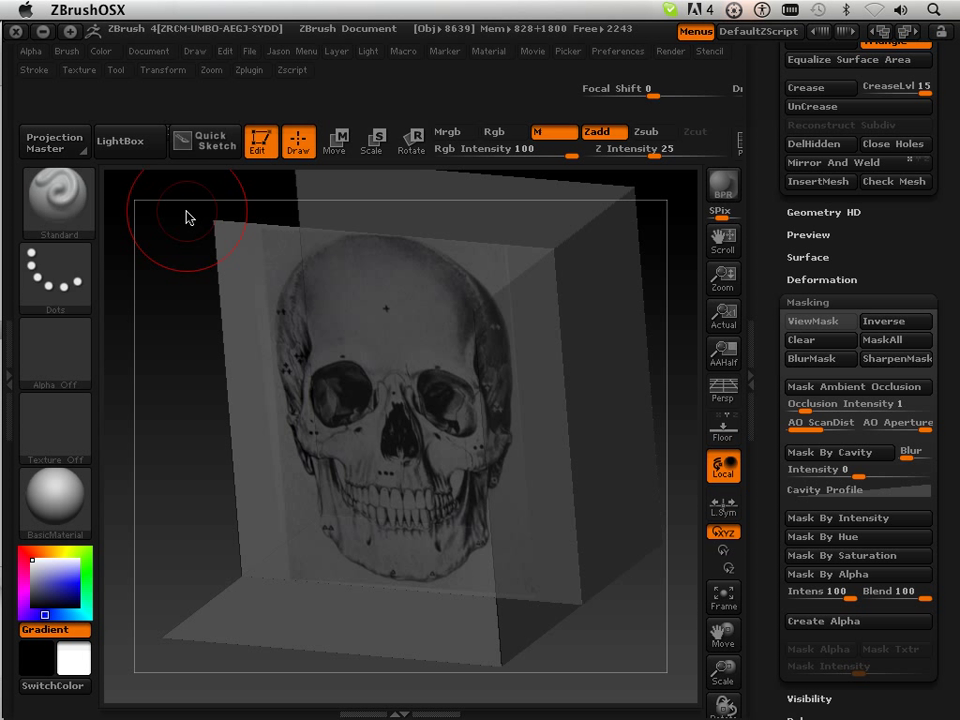
{"action": "key", "text": "ctrl"}
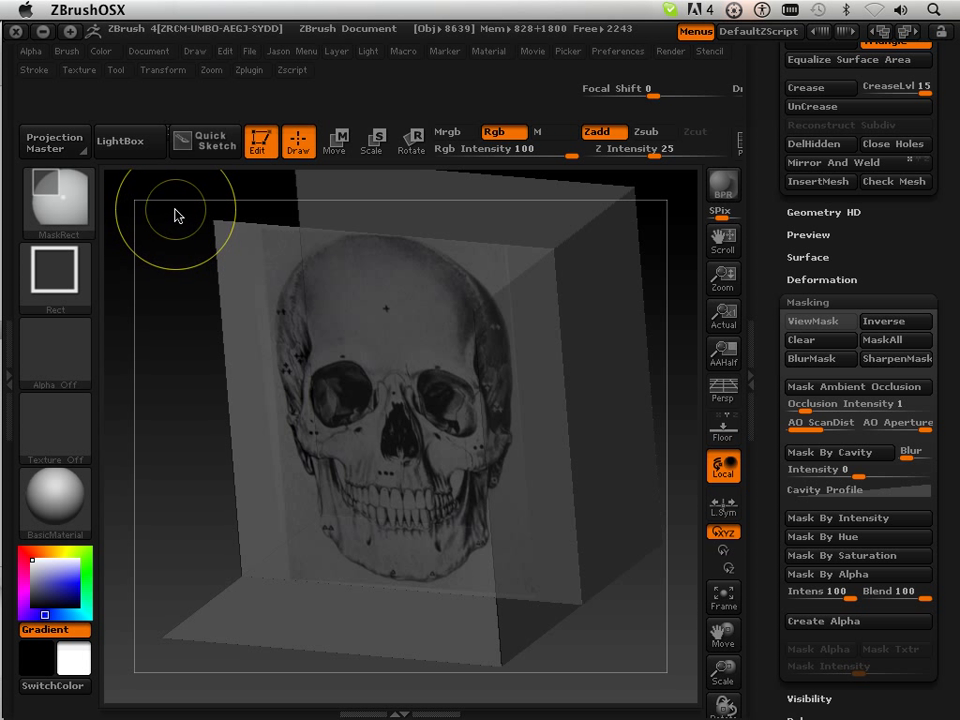
{"action": "mouse_move", "coordinate": [178, 210]}
{"action": "left_mouse_down", "text": "ctrl"}
{"action": "mouse_move", "coordinate": [439, 521]}
{"action": "mouse_move", "coordinate": [654, 713]}
{"action": "mouse_move", "coordinate": [650, 705]}
{"action": "left_mouse_up", "text": "ctrl"}
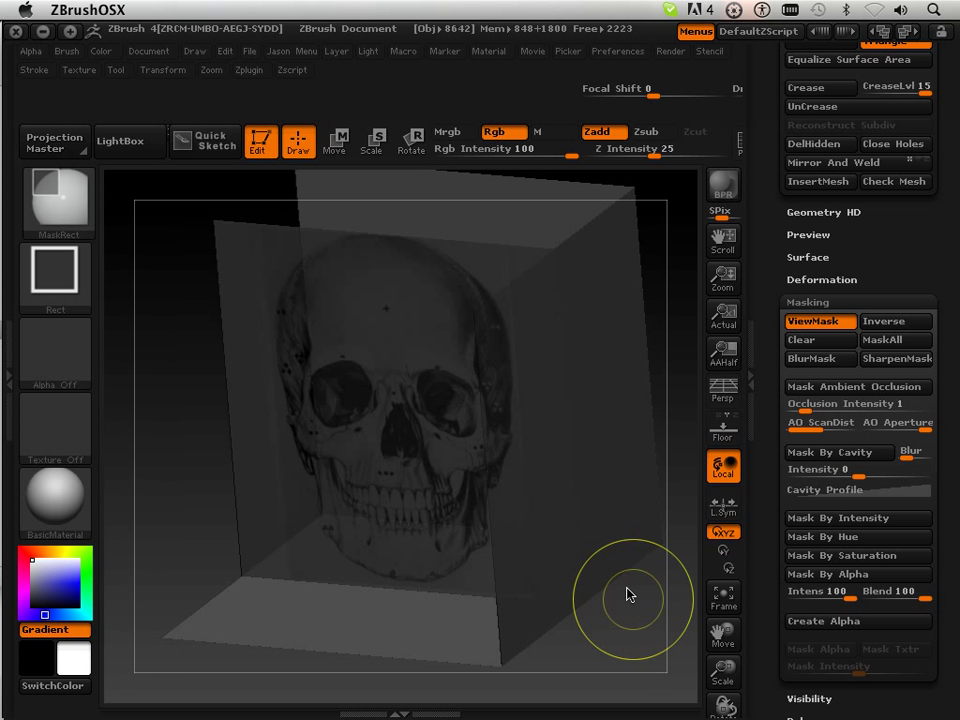
{"action": "left_click_drag", "start_coordinate": [659, 655], "coordinate": [658, 718]}
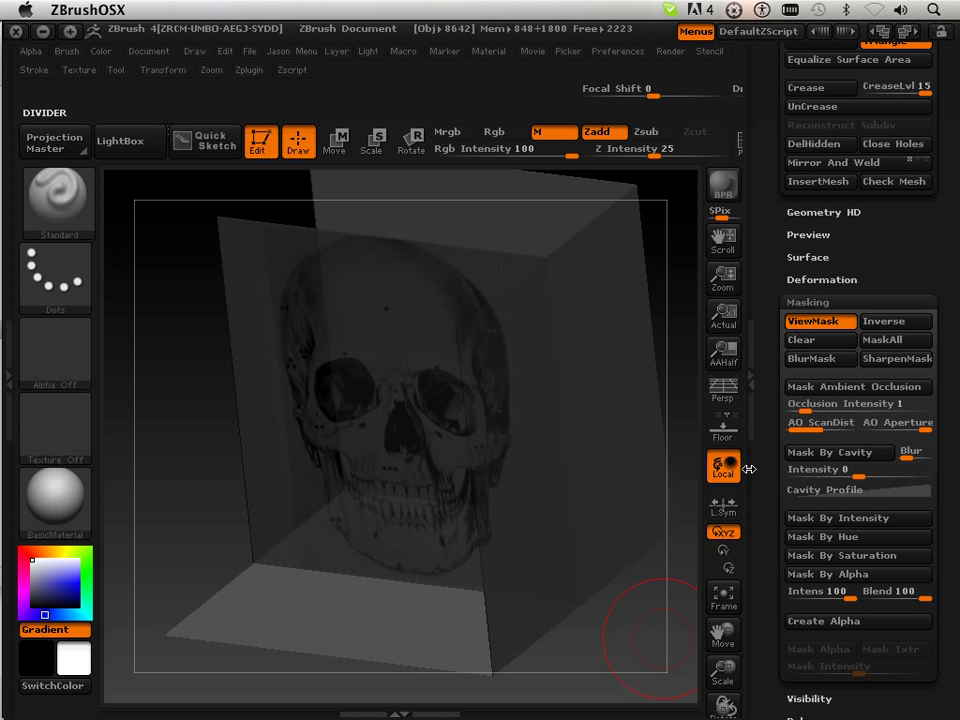
Unhide the side skull plane and scroll the Tool palette back to Masking.
{"action": "key", "text": "ctrl+shift"}
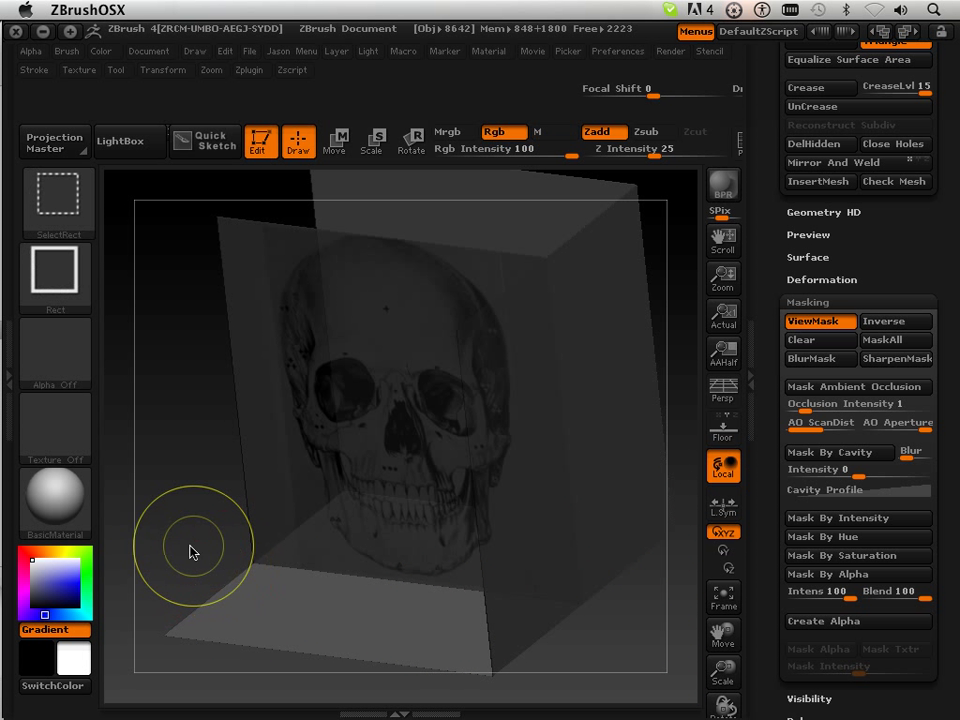
{"action": "left_click", "coordinate": [172, 504], "text": "ctrl+shift"}
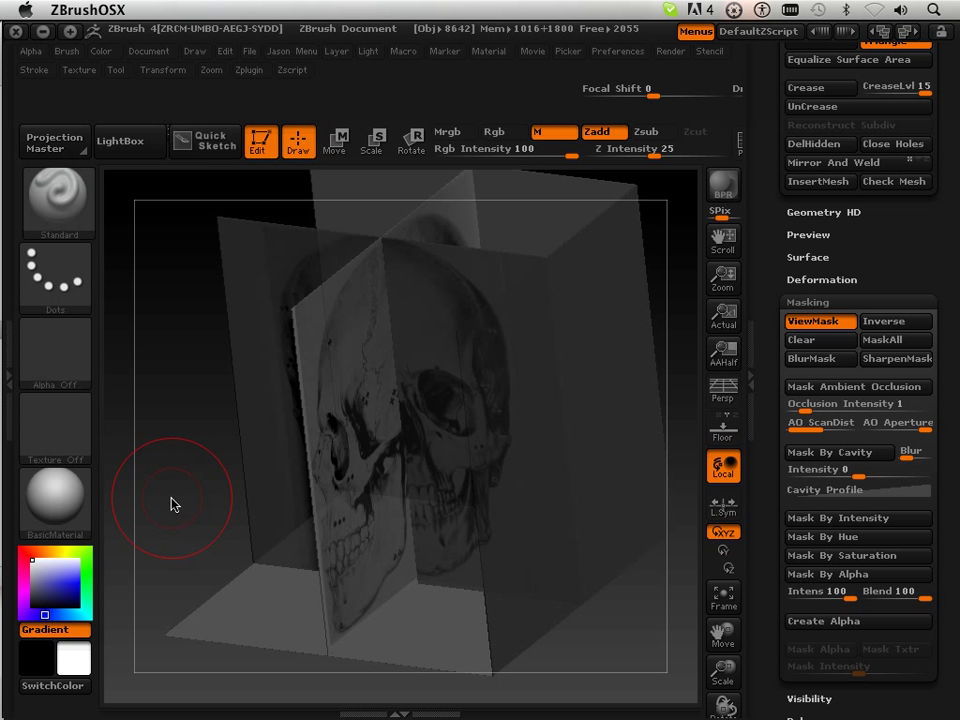
{"action": "left_click_drag", "start_coordinate": [174, 498], "coordinate": [214, 504]}
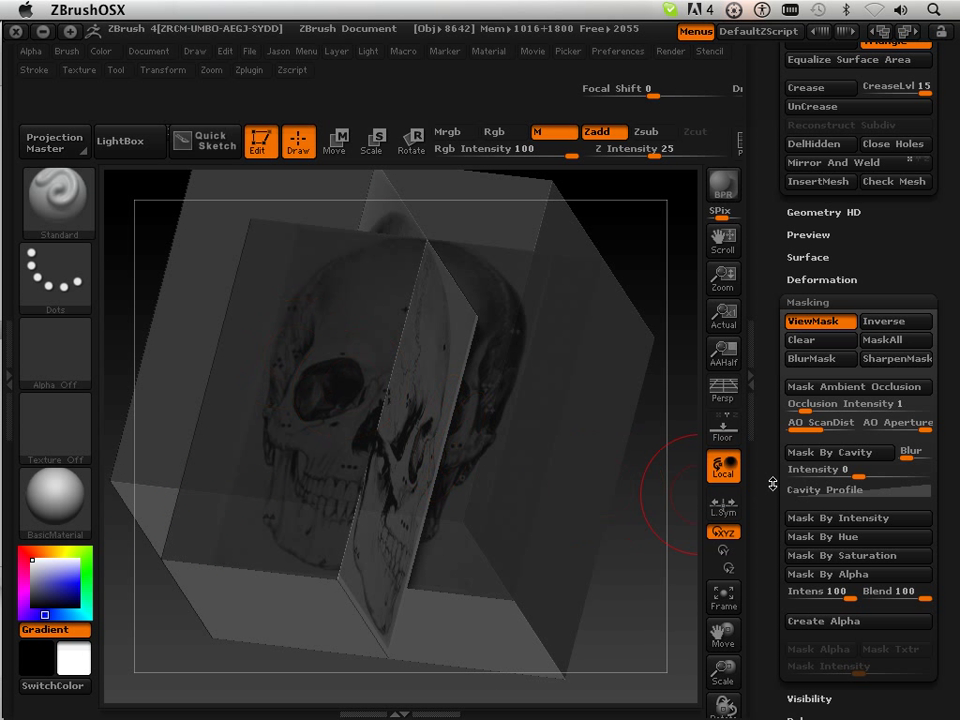
{"action": "left_click_drag", "start_coordinate": [772, 484], "coordinate": [776, 343]}
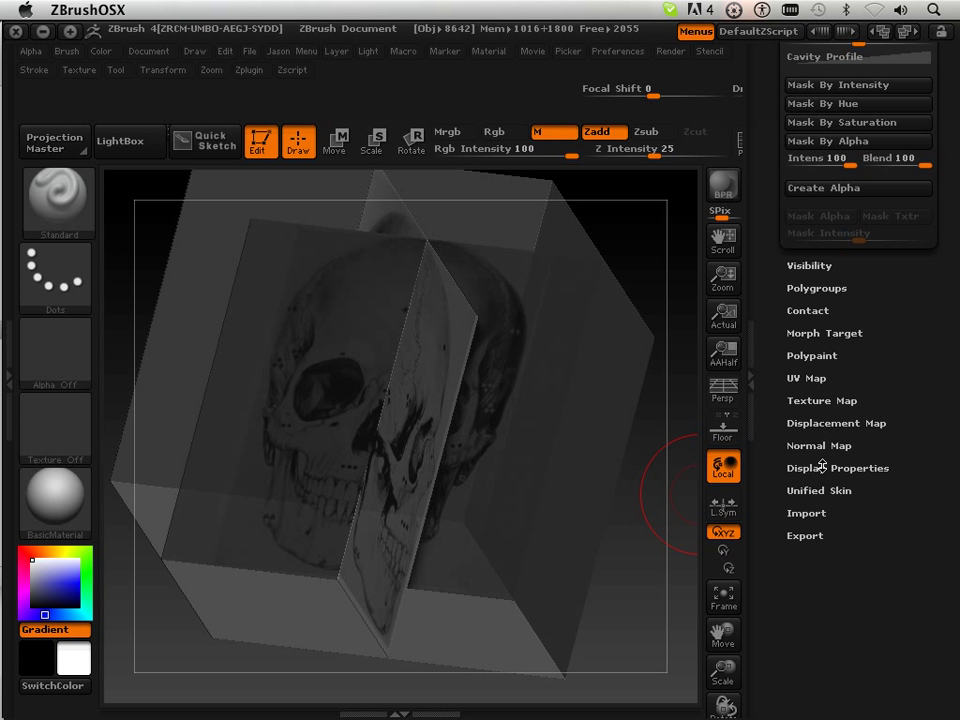
{"action": "scroll", "coordinate": [772, 441], "scroll_direction": "up", "scroll_amount": 10}
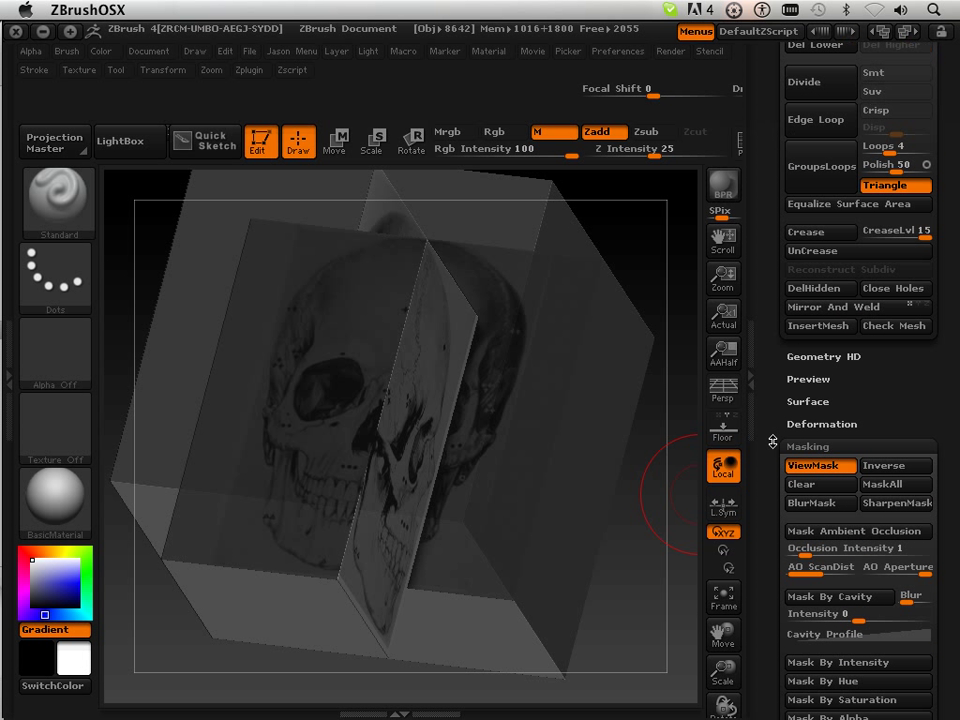
Shift the unmasked skull plane sideways with the Deformation Offset slider and check it.
{"action": "left_click", "coordinate": [807, 423]}
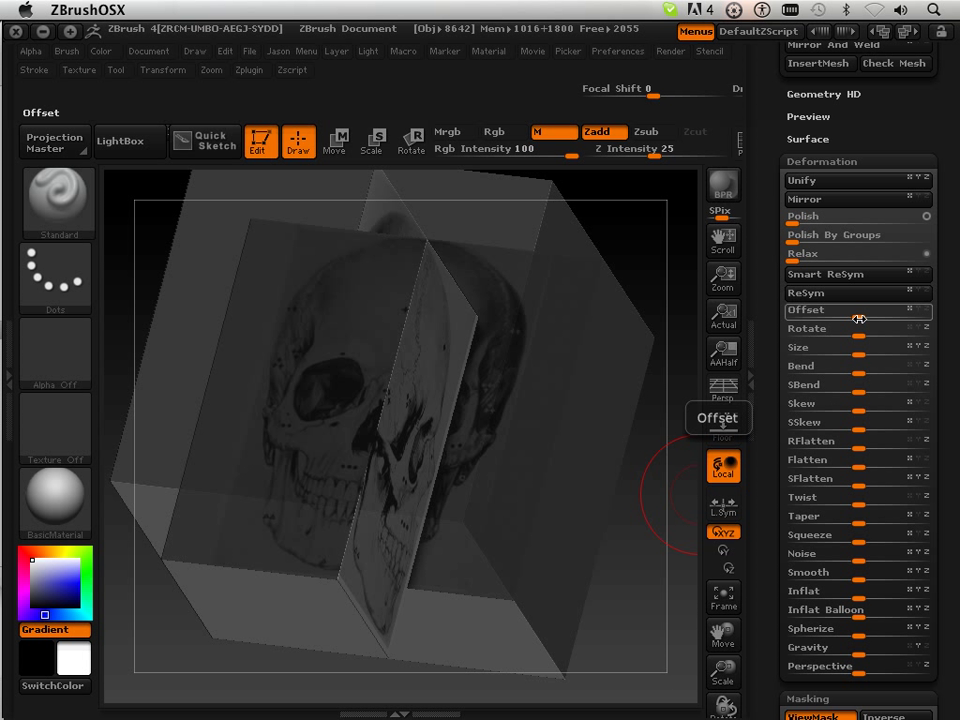
{"action": "mouse_move", "coordinate": [859, 318]}
{"action": "left_mouse_down"}
{"action": "mouse_move", "coordinate": [908, 315]}
{"action": "mouse_move", "coordinate": [857, 315]}
{"action": "left_mouse_up"}
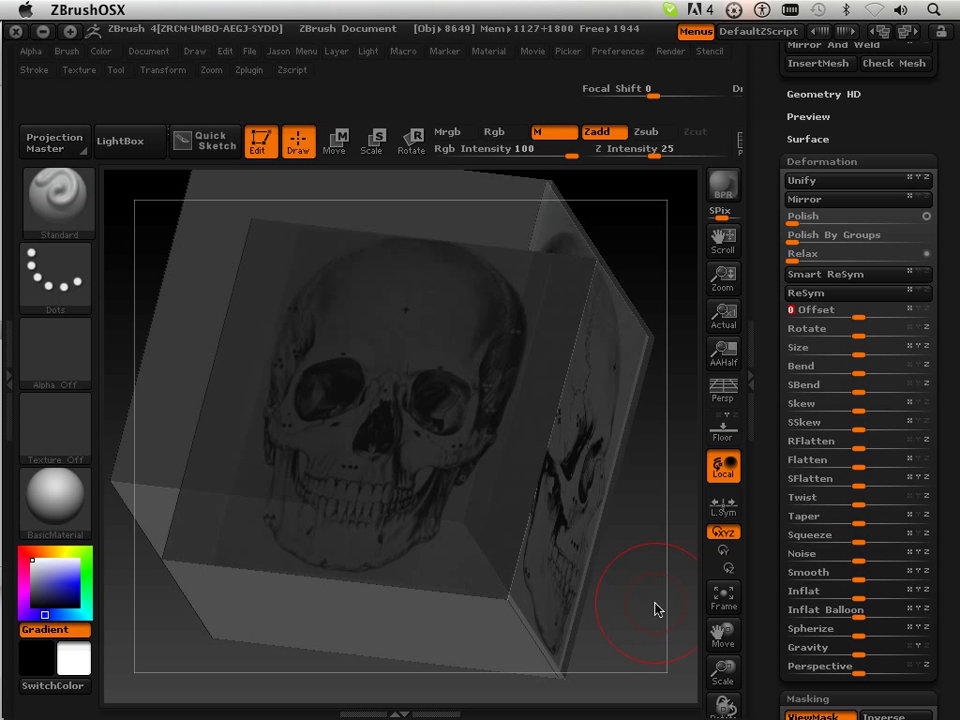
{"action": "left_click_drag", "start_coordinate": [612, 611], "coordinate": [665, 485]}
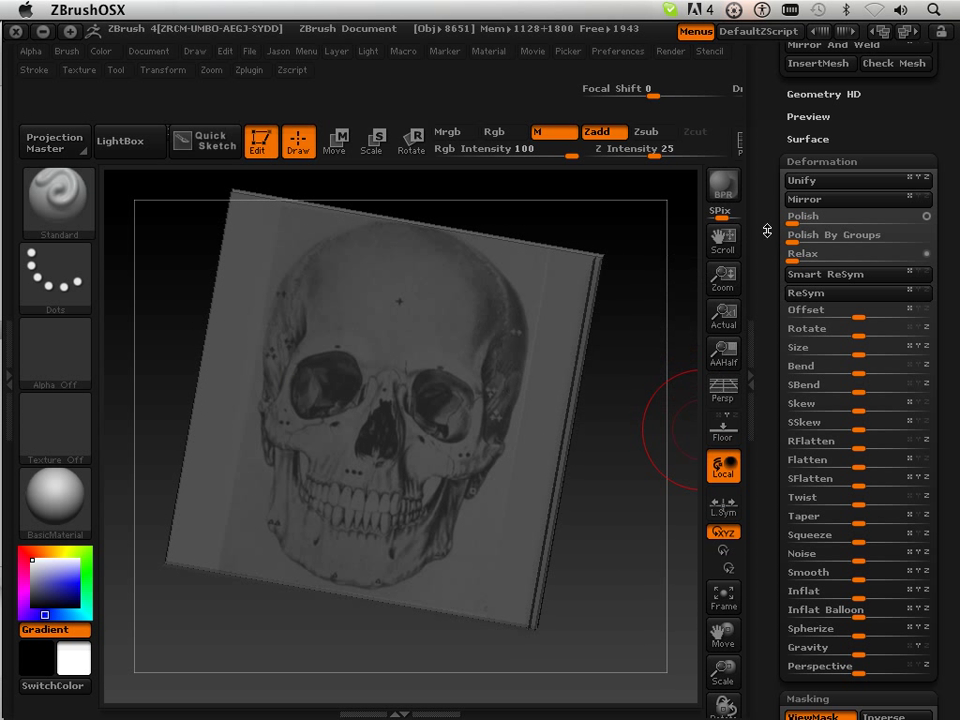
{"action": "left_click_drag", "start_coordinate": [766, 228], "coordinate": [770, 304]}
Invert the mask with Masking > Inverse to free the other planes.
{"action": "scroll", "coordinate": [770, 304], "scroll_direction": "down", "scroll_amount": 10}
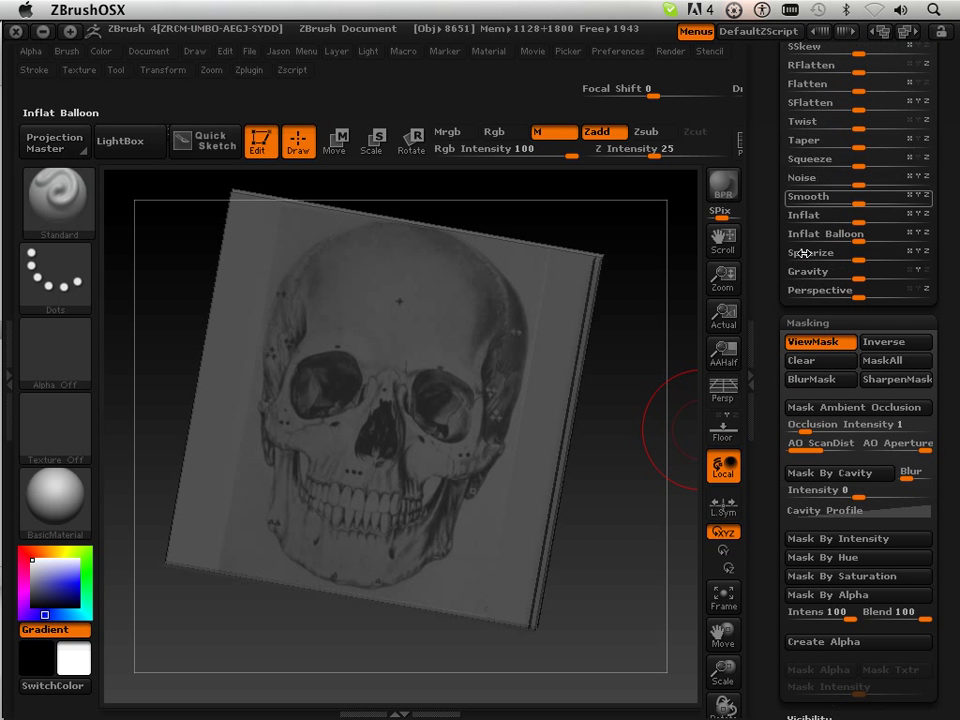
{"action": "left_click", "coordinate": [884, 345]}
{"action": "left_click_drag", "start_coordinate": [656, 371], "coordinate": [647, 418]}
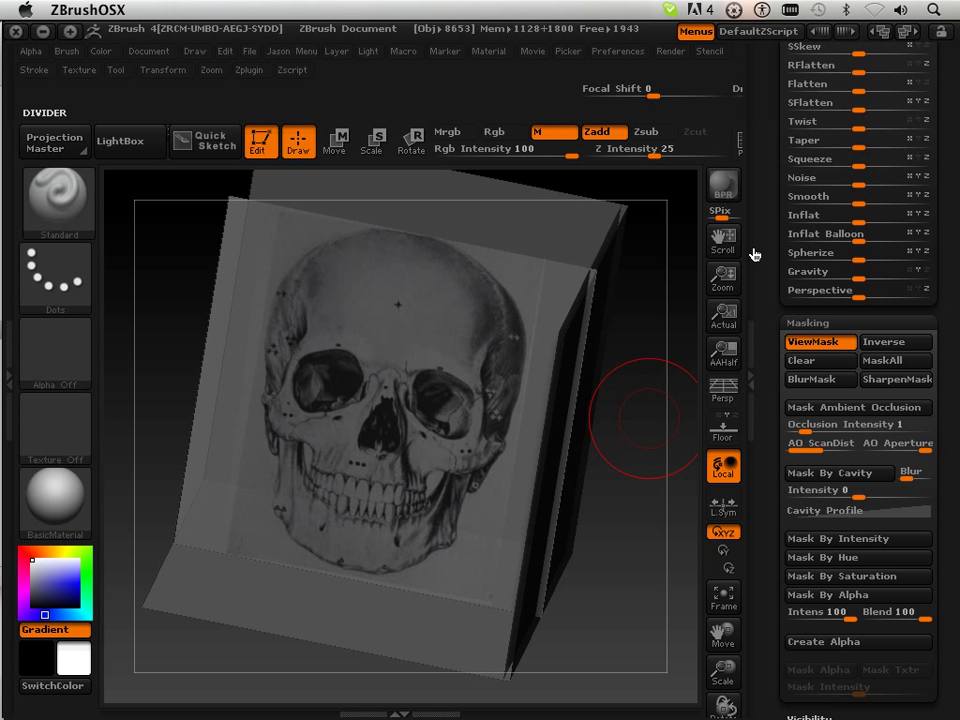
Set the Deformation Offset slider to -21 to move the unmasked planes inward.
{"action": "scroll", "coordinate": [773, 176], "scroll_direction": "up", "scroll_amount": 7}
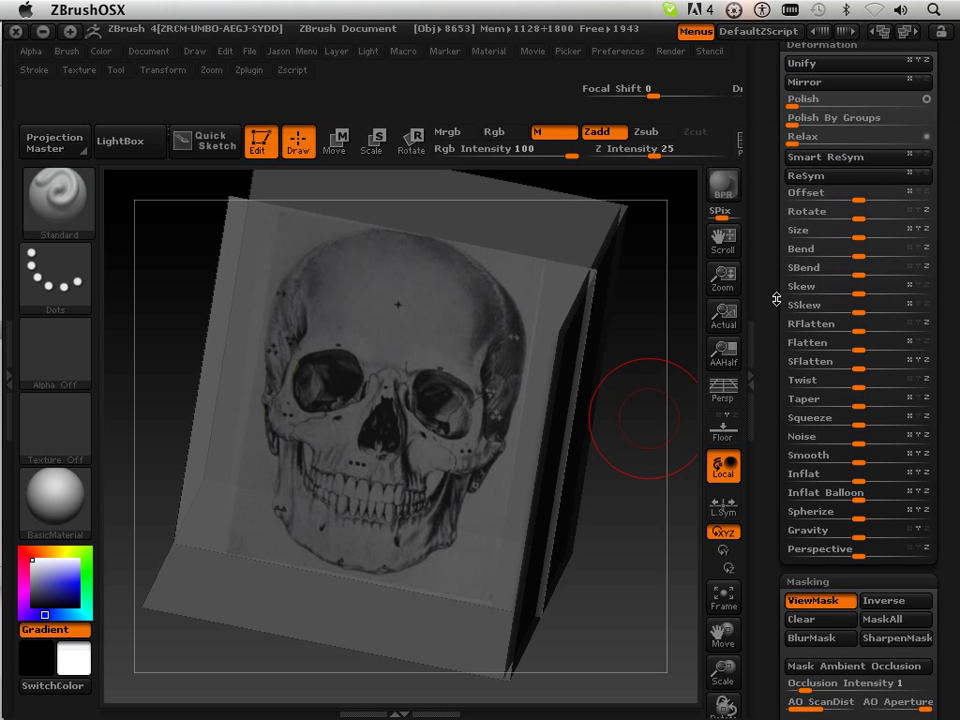
{"action": "left_click_drag", "start_coordinate": [776, 323], "coordinate": [776, 328]}
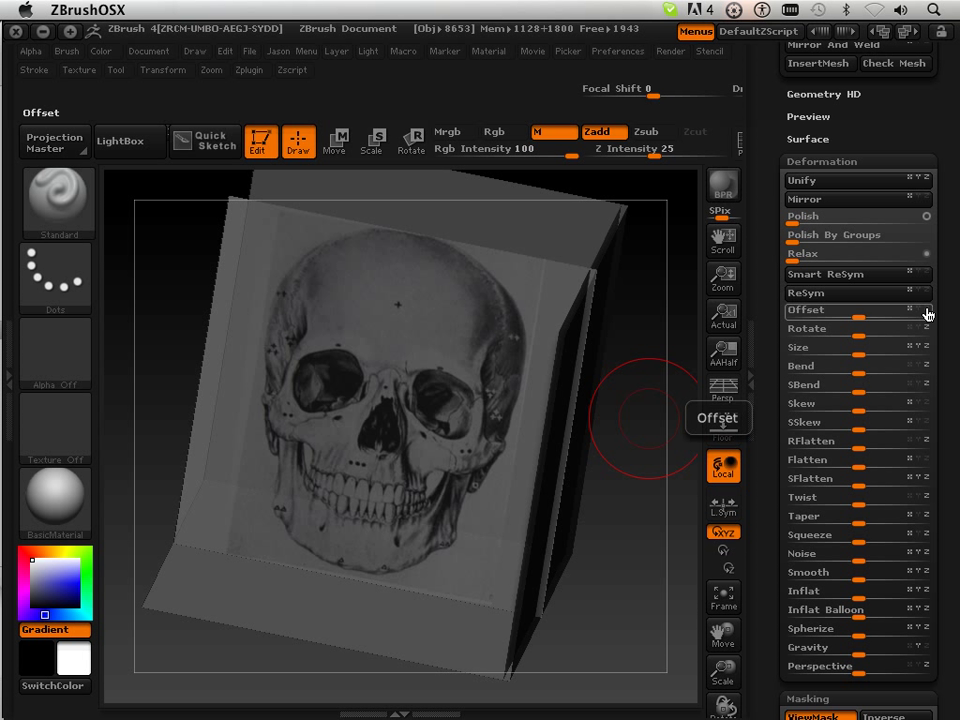
{"action": "left_click_drag", "start_coordinate": [927, 314], "coordinate": [911, 312]}
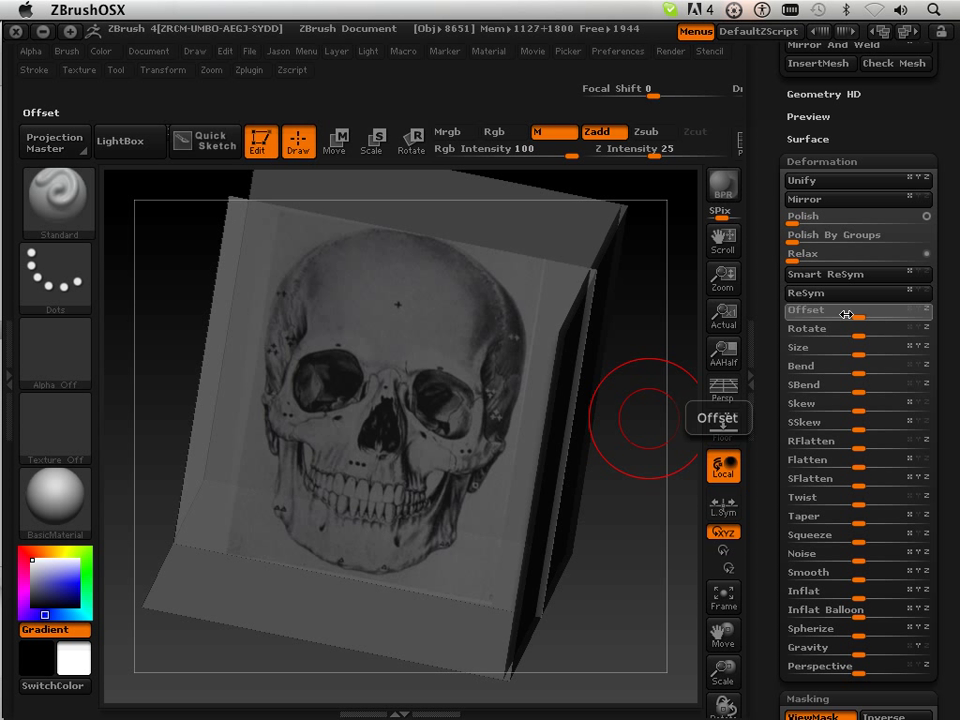
{"action": "left_click_drag", "start_coordinate": [853, 315], "coordinate": [795, 314]}
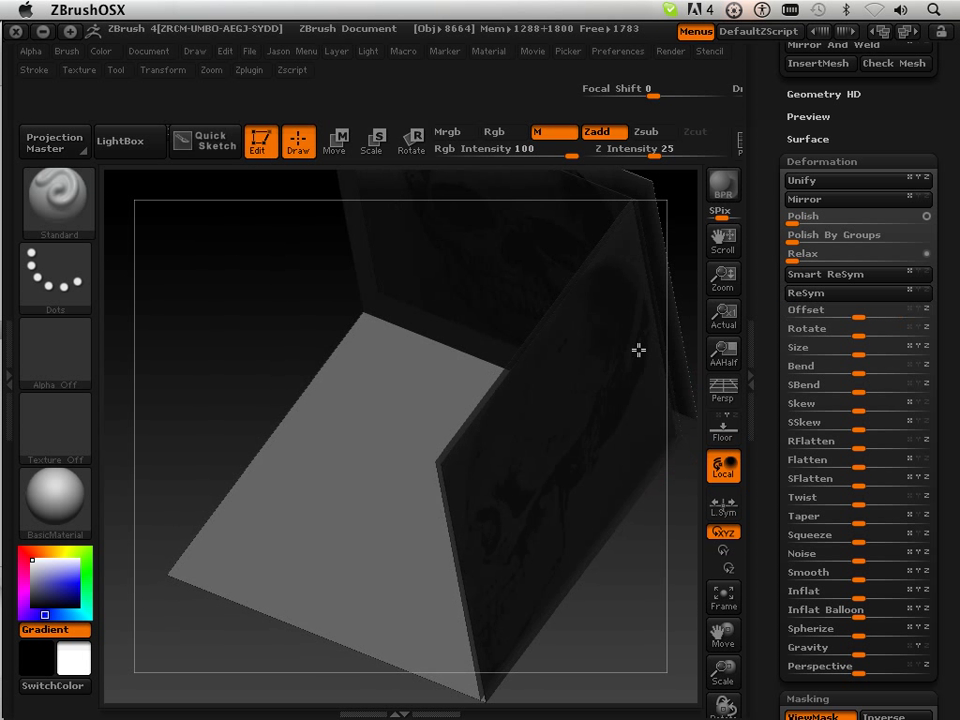
Drag the back and side planes inward with offsets of -14, then small positive nudges.
{"action": "left_click_drag", "start_coordinate": [723, 630], "coordinate": [707, 700]}
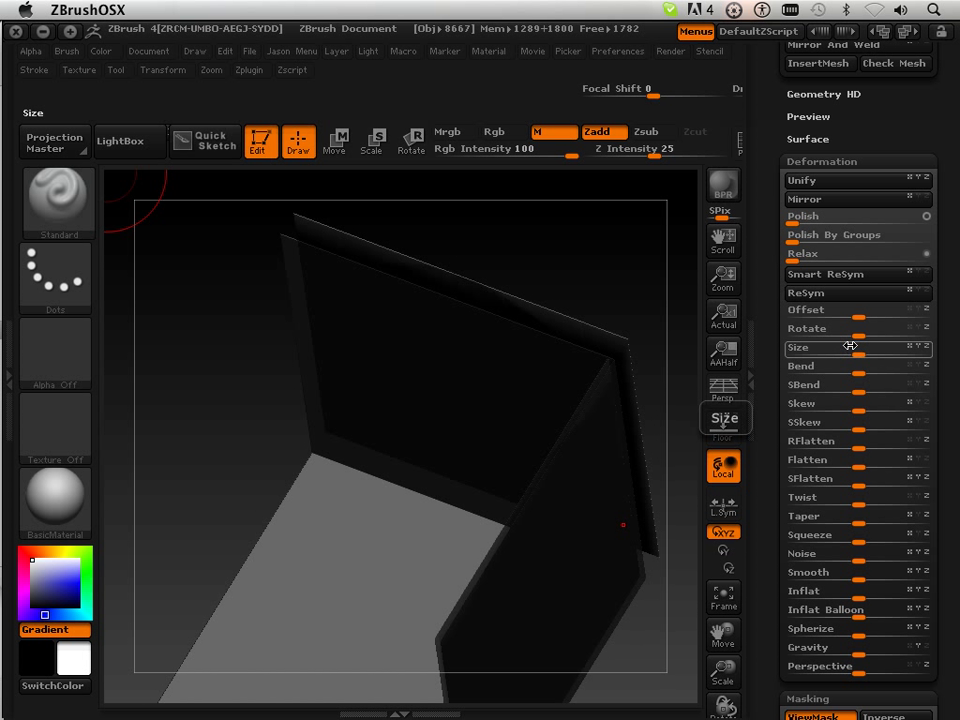
{"action": "left_click_drag", "start_coordinate": [856, 316], "coordinate": [849, 314]}
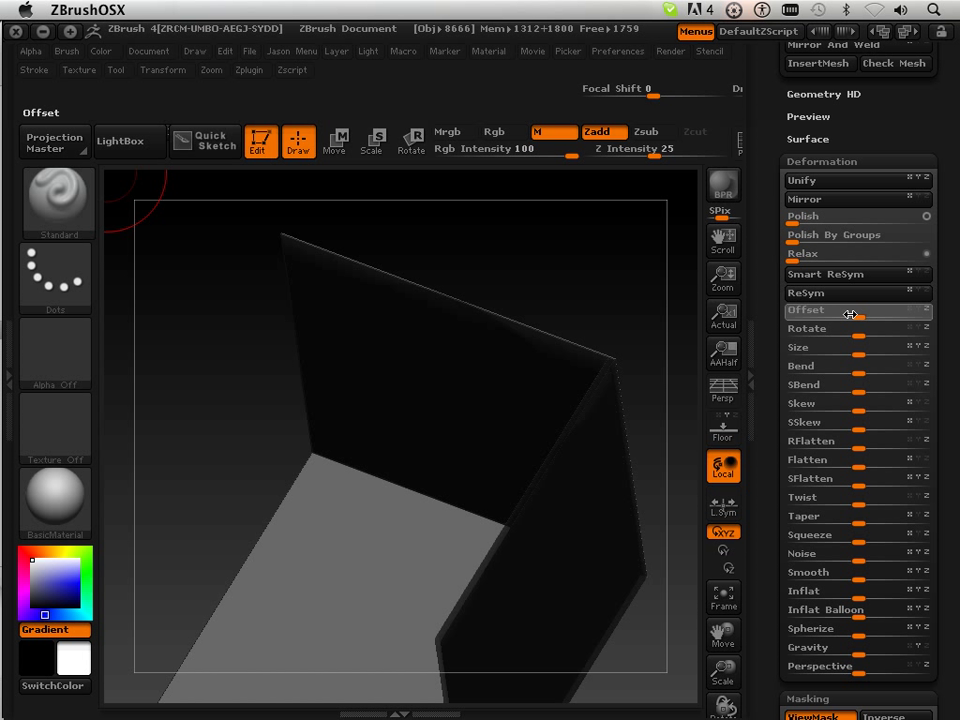
{"action": "left_click_drag", "start_coordinate": [851, 315], "coordinate": [872, 316]}
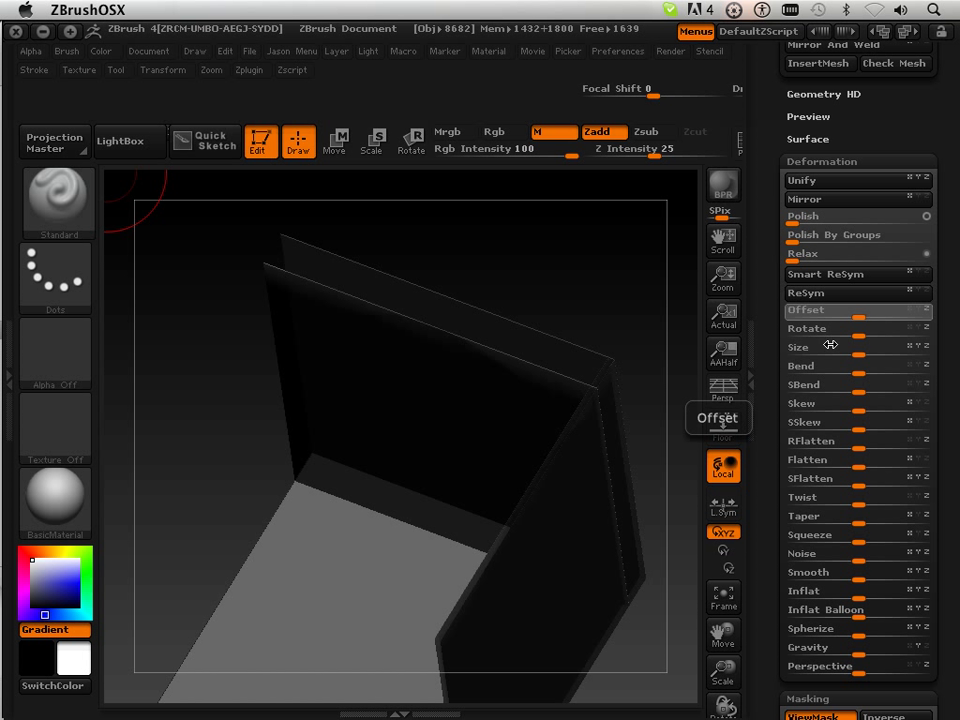
{"action": "left_click_drag", "start_coordinate": [832, 313], "coordinate": [810, 309]}
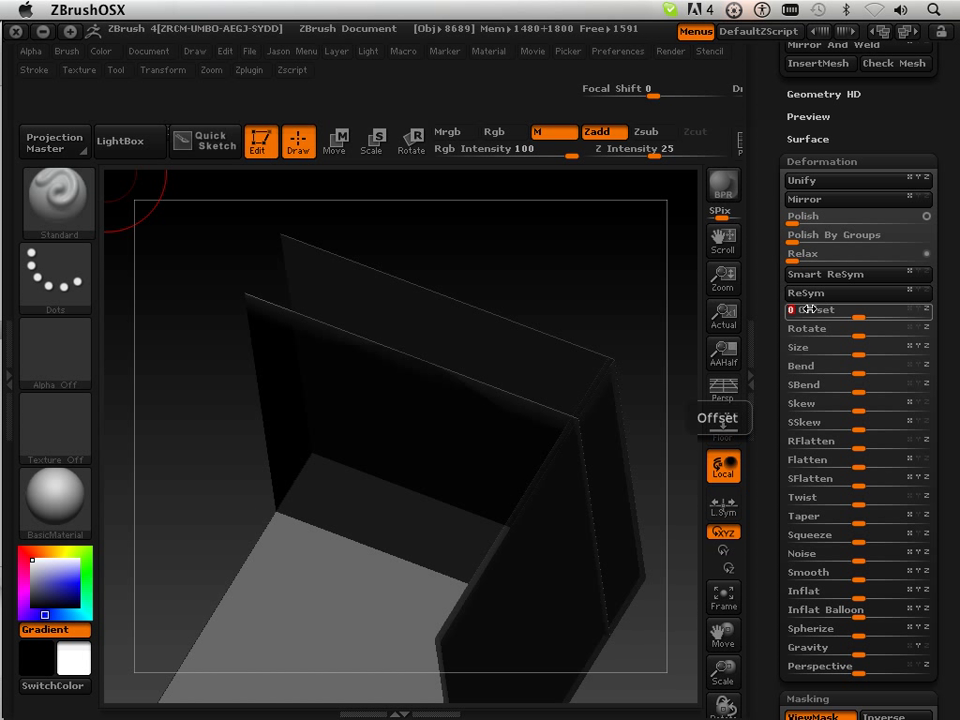
Enter wall offsets of 20, 10 and 5, then rotate to check the planes' fit.
{"action": "type", "text": "0"}
{"action": "key", "text": "Return"}
{"action": "type", "text": "1"}
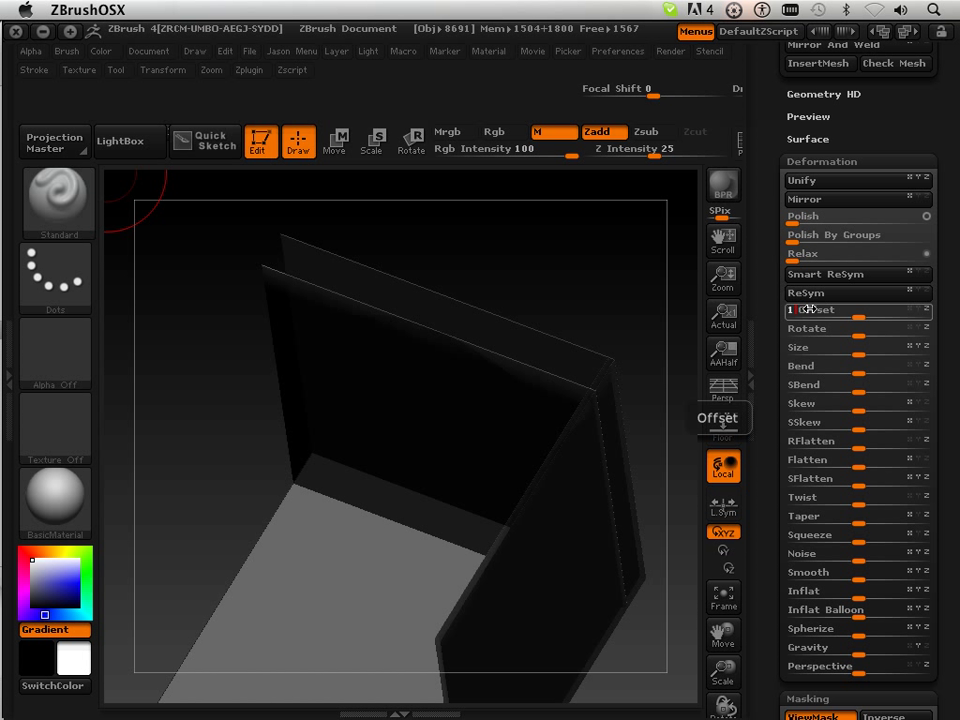
{"action": "type", "text": "0"}
{"action": "key", "text": "Return"}
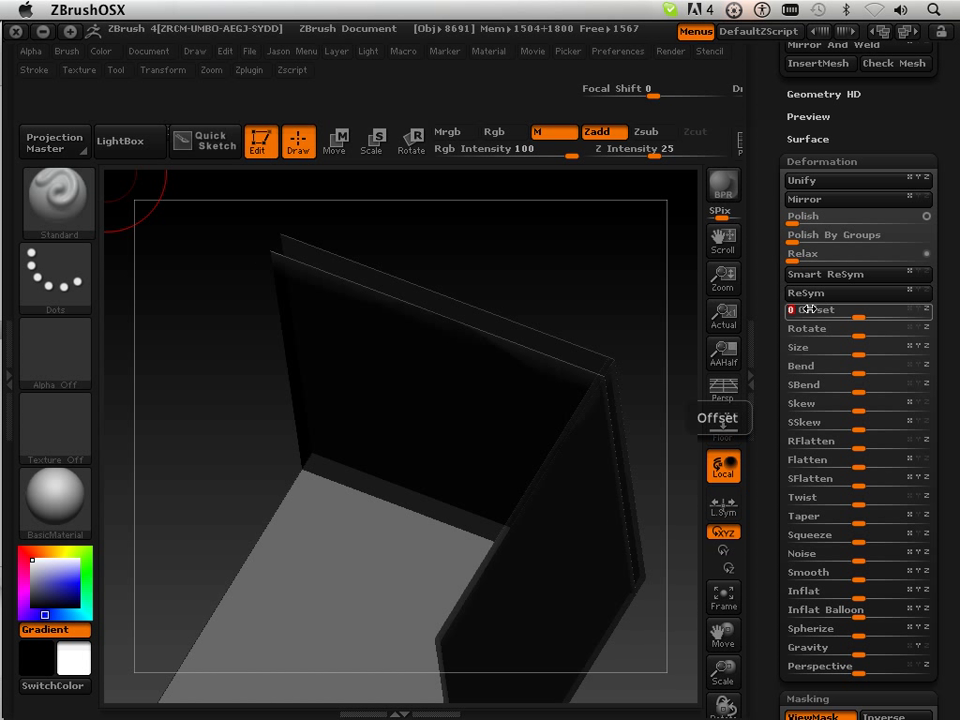
{"action": "key", "text": "Return"}
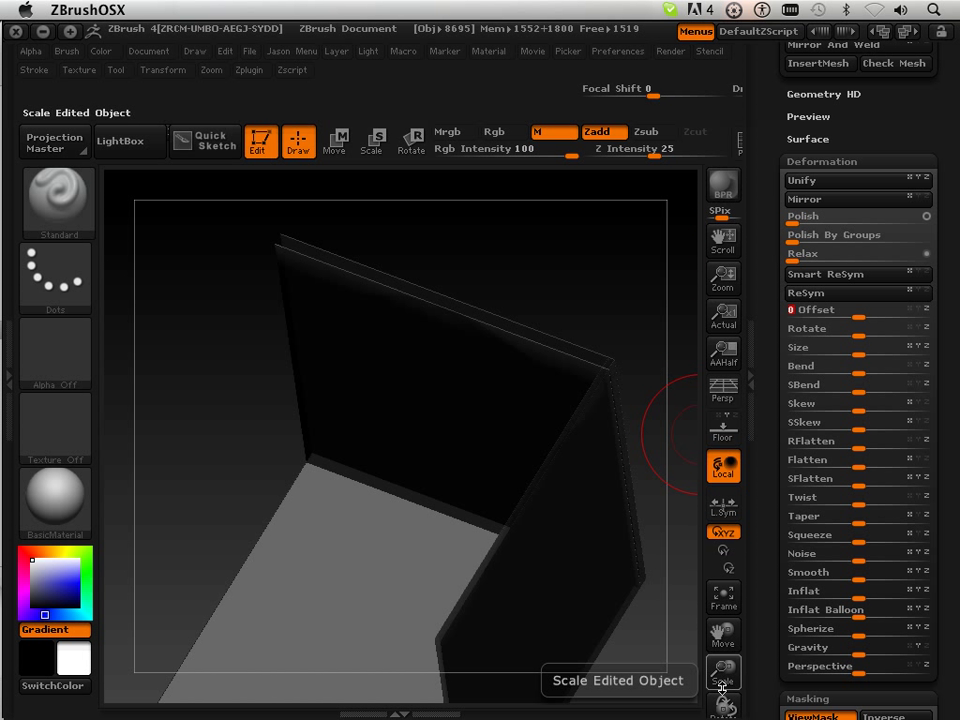
{"action": "left_click_drag", "start_coordinate": [680, 645], "coordinate": [606, 531]}
{"action": "left_click_drag", "start_coordinate": [775, 128], "coordinate": [766, 421]}
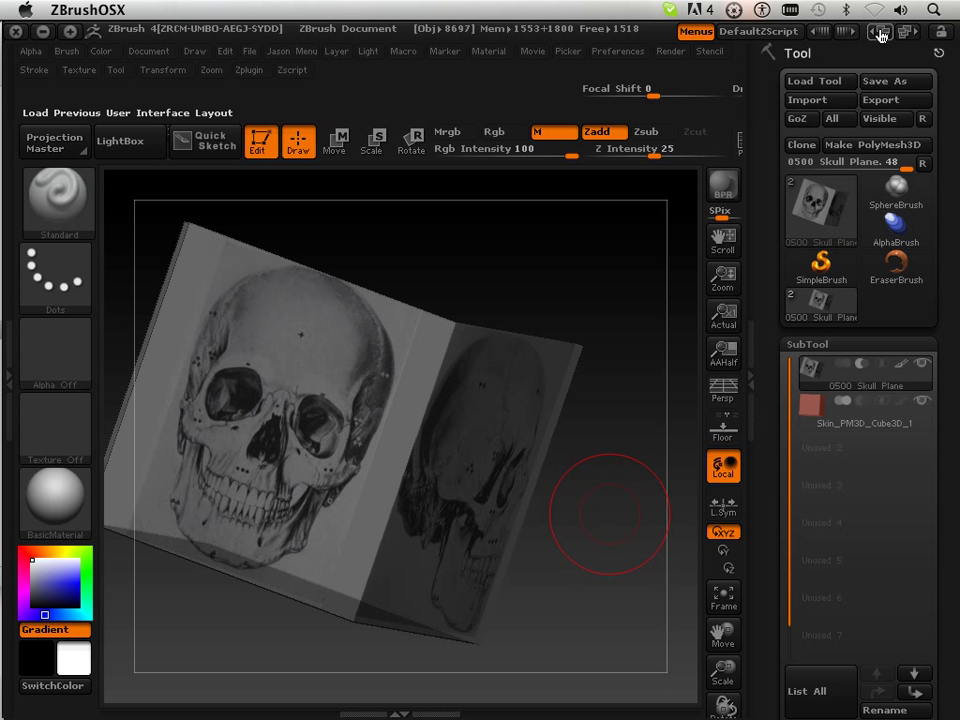
Save the skull planes as a new ZTool with 'step2' appended to the name.
{"action": "left_click", "coordinate": [895, 81]}
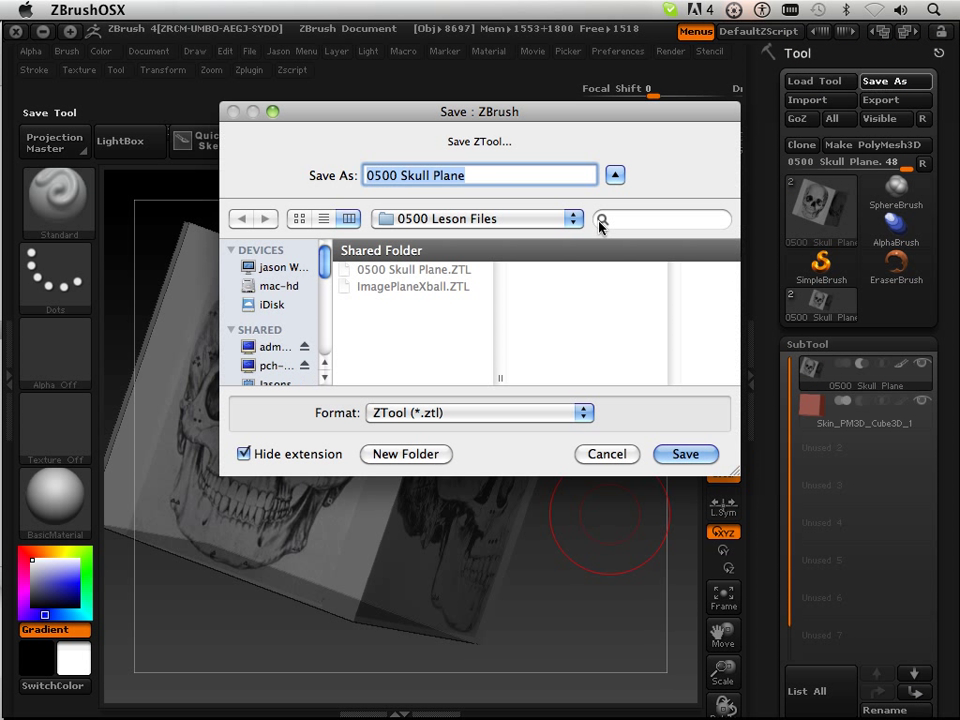
{"action": "left_click", "coordinate": [483, 180]}
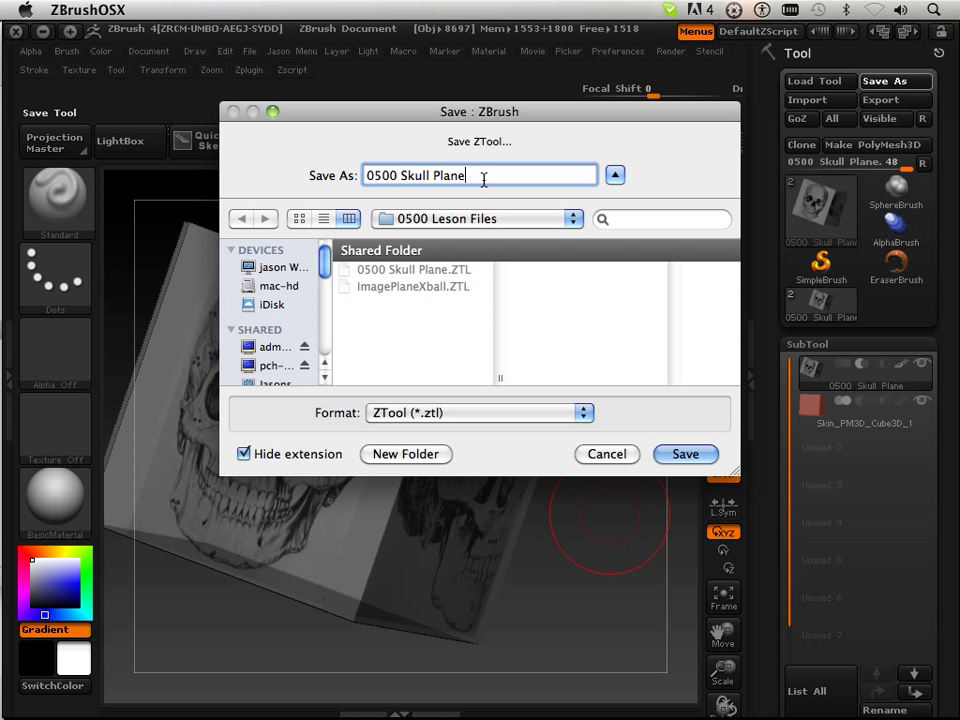
{"action": "type", "text": "step2"}
{"action": "left_click", "coordinate": [683, 455]}
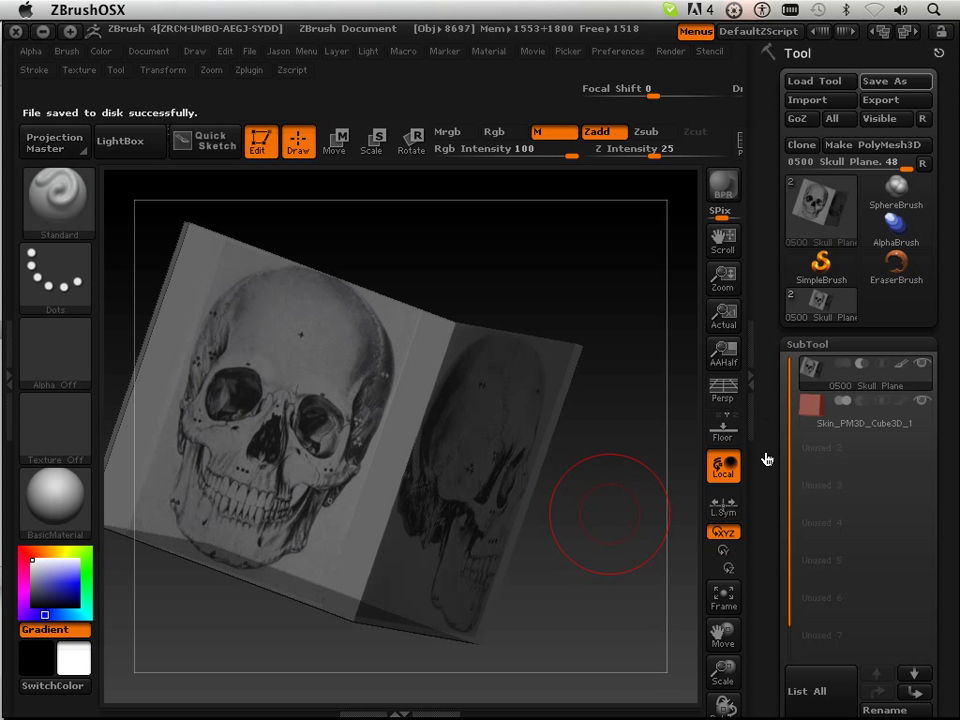
Scroll the Tool tray down to the Masking controls to clear the mask, then back up.
{"action": "scroll", "coordinate": [775, 250], "scroll_direction": "down", "scroll_amount": 10}
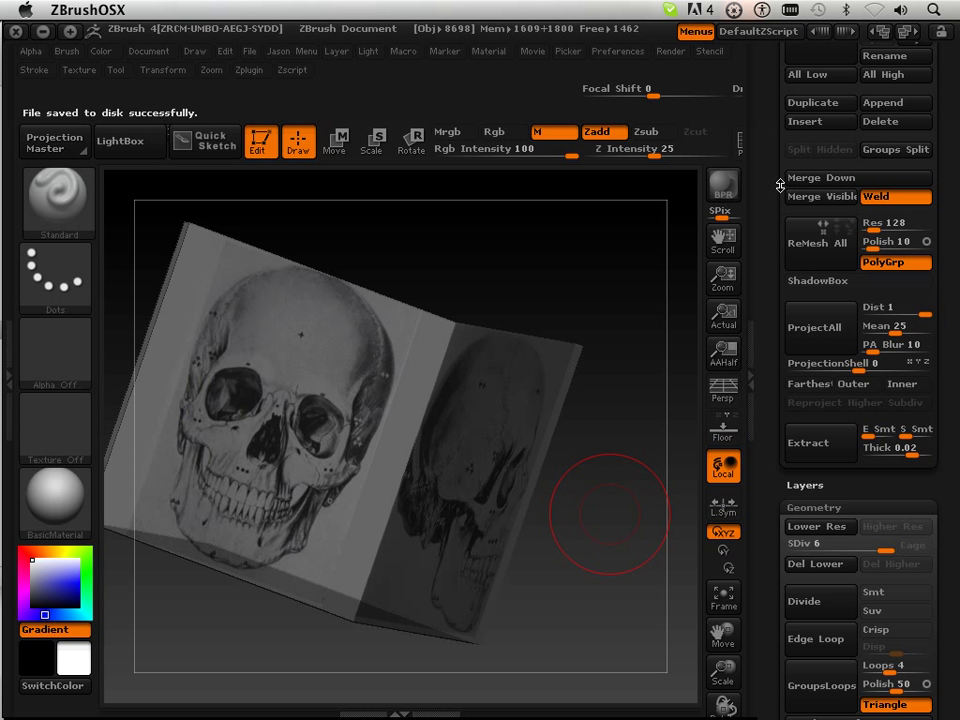
{"action": "scroll", "coordinate": [778, 187], "scroll_direction": "up", "scroll_amount": 1}
{"action": "scroll", "coordinate": [778, 187], "scroll_direction": "down", "scroll_amount": 1}
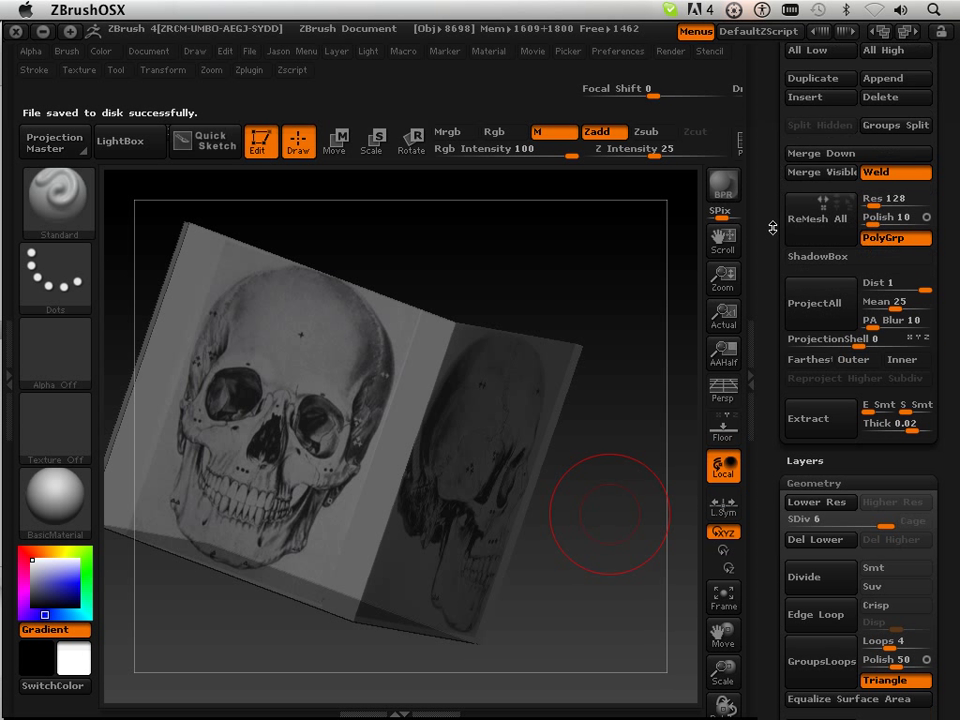
{"action": "scroll", "coordinate": [758, 245], "scroll_direction": "down", "scroll_amount": 10}
{"action": "scroll", "coordinate": [758, 245], "scroll_direction": "down", "scroll_amount": 10}
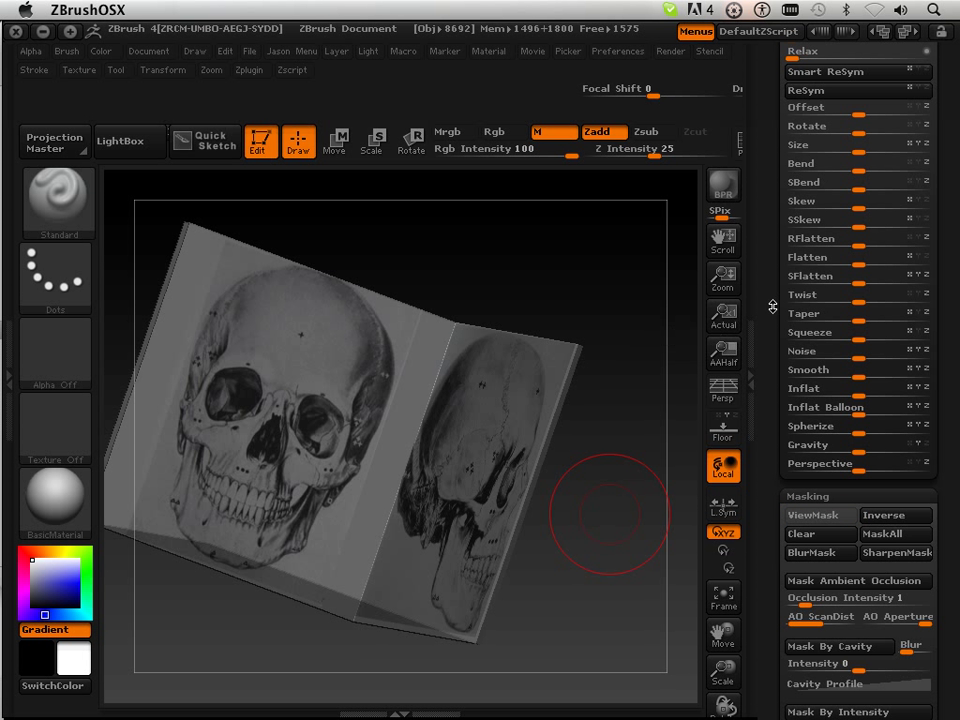
{"action": "scroll", "coordinate": [766, 390], "scroll_direction": "up", "scroll_amount": 3}
{"action": "scroll", "coordinate": [766, 390], "scroll_direction": "up", "scroll_amount": 15}
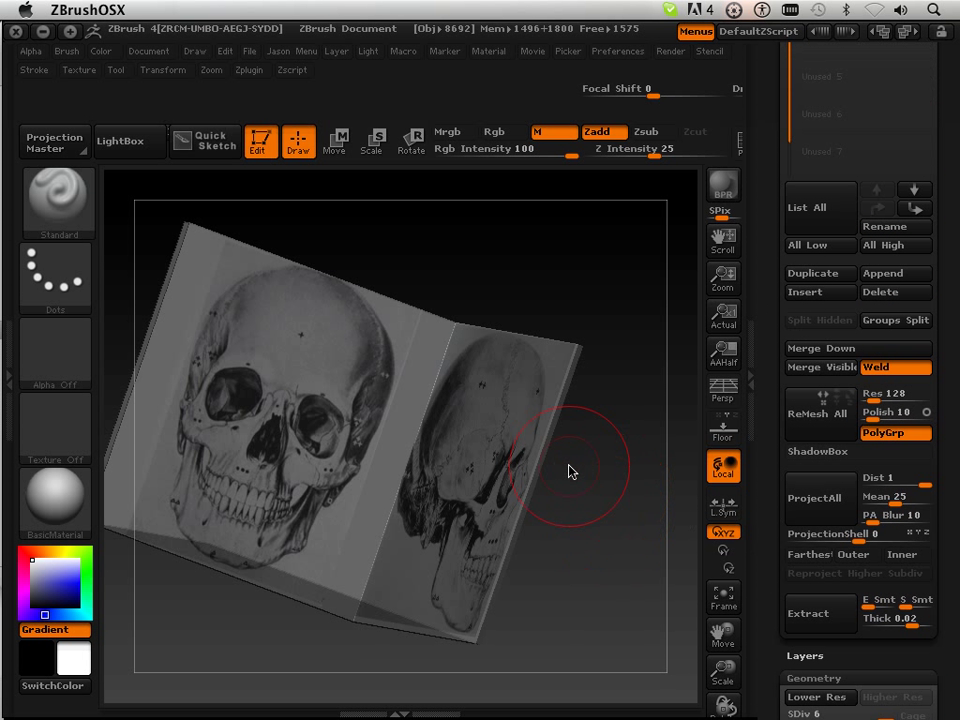